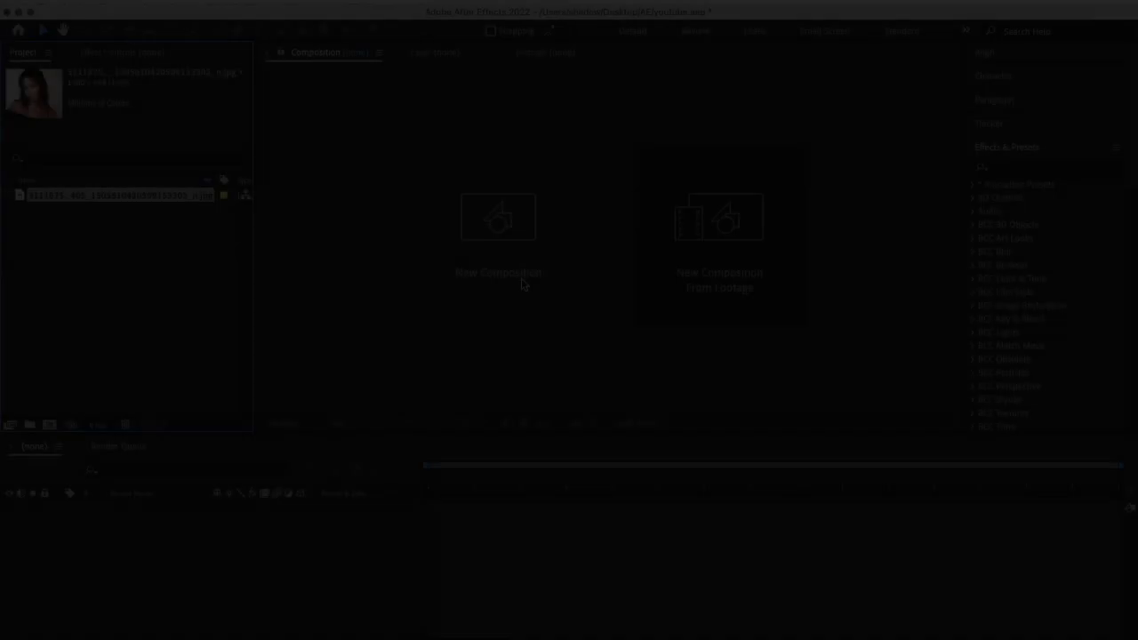
Create a new composition with a width of 1920 px and a height of 1080 px
left_click(447, 261)
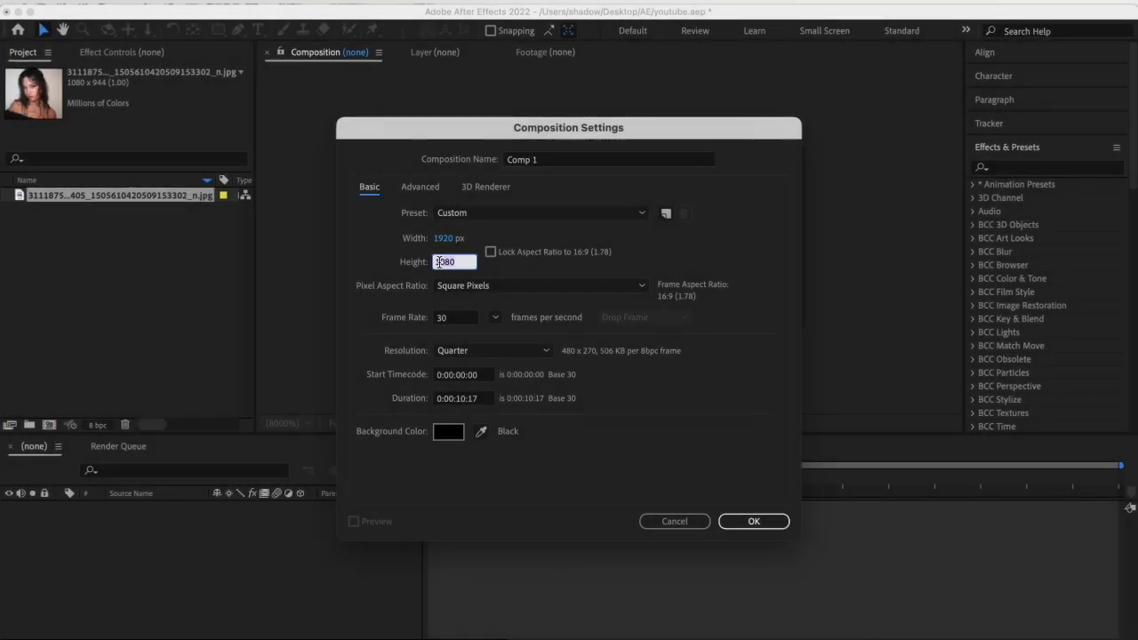
left_click(444, 238)
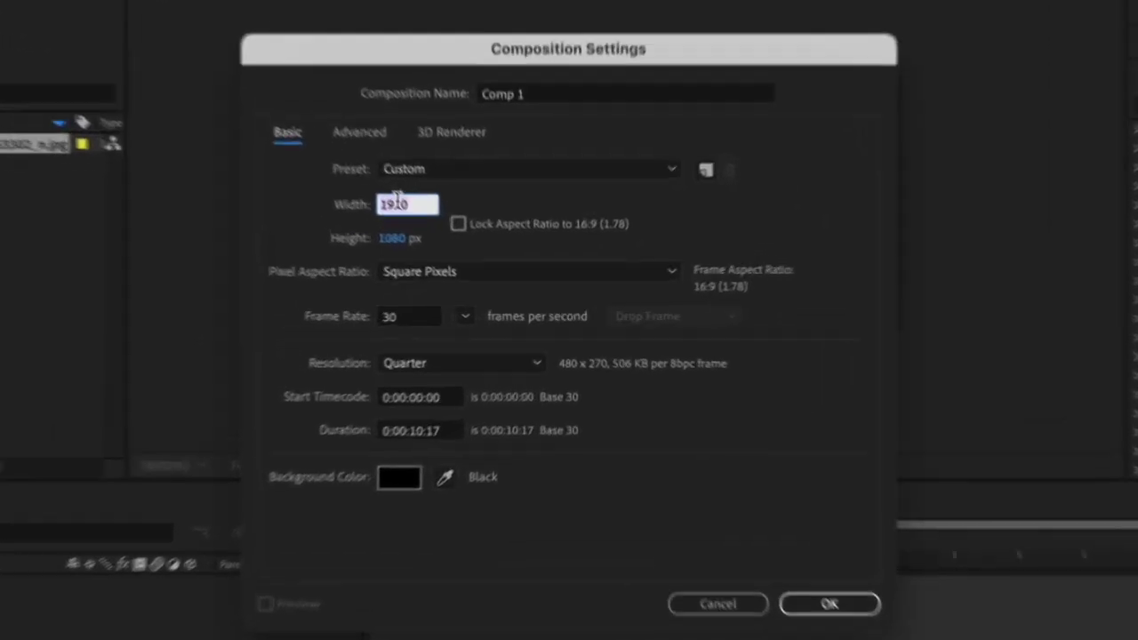
type("1920")
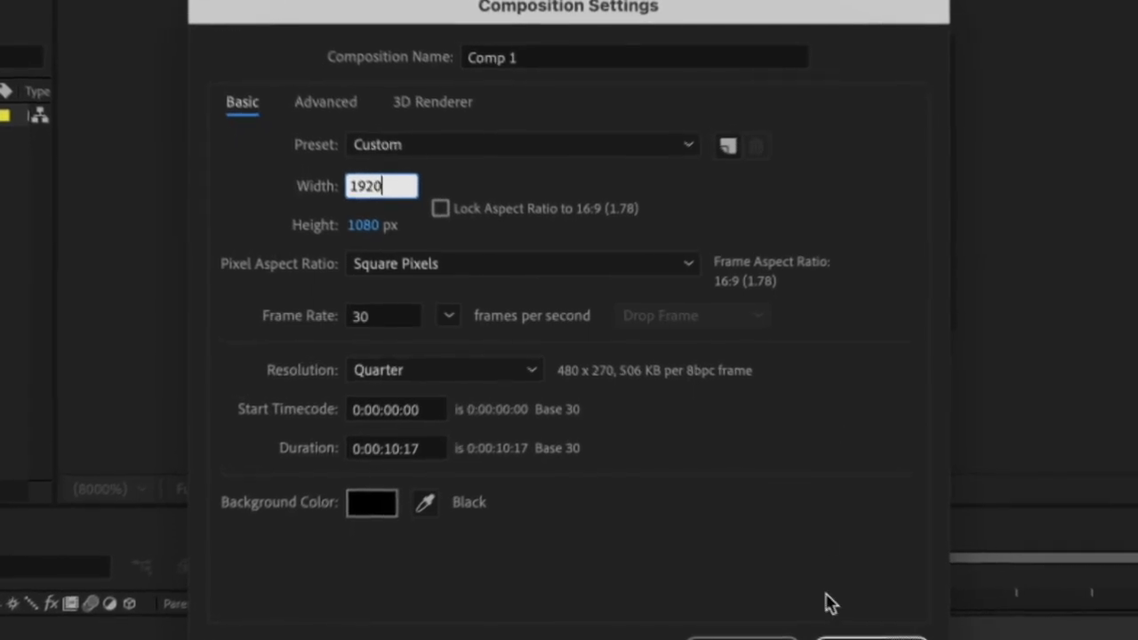
left_click(863, 638)
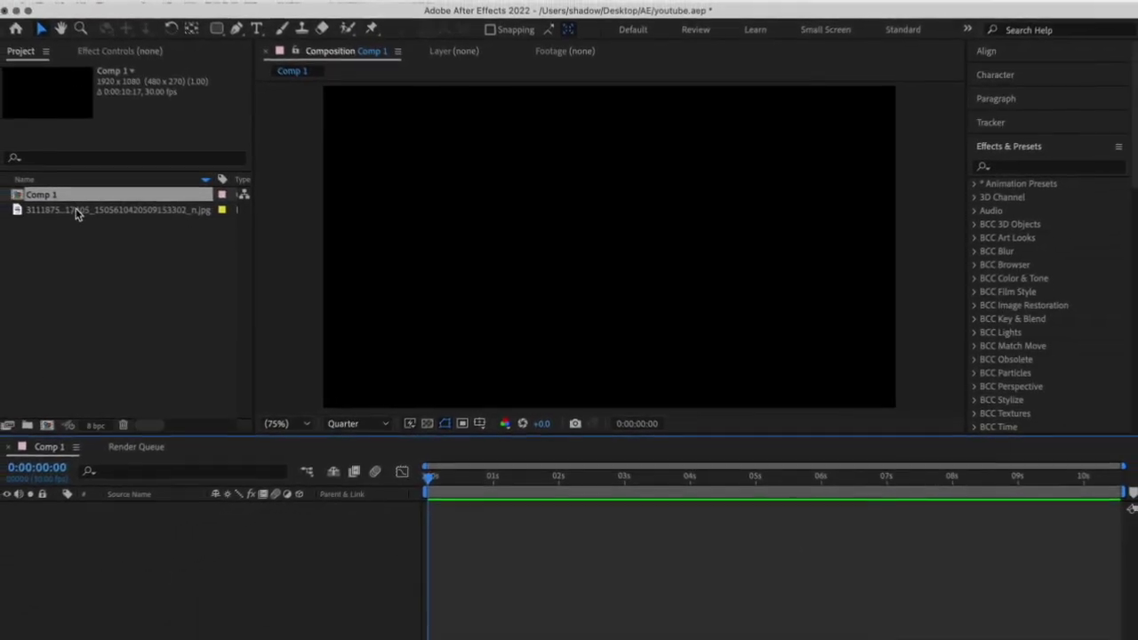
Add the portrait photo to Comp 1 as a layer, pre-compose it and open the resulting precomp
left_click_drag(76, 213, 100, 570)
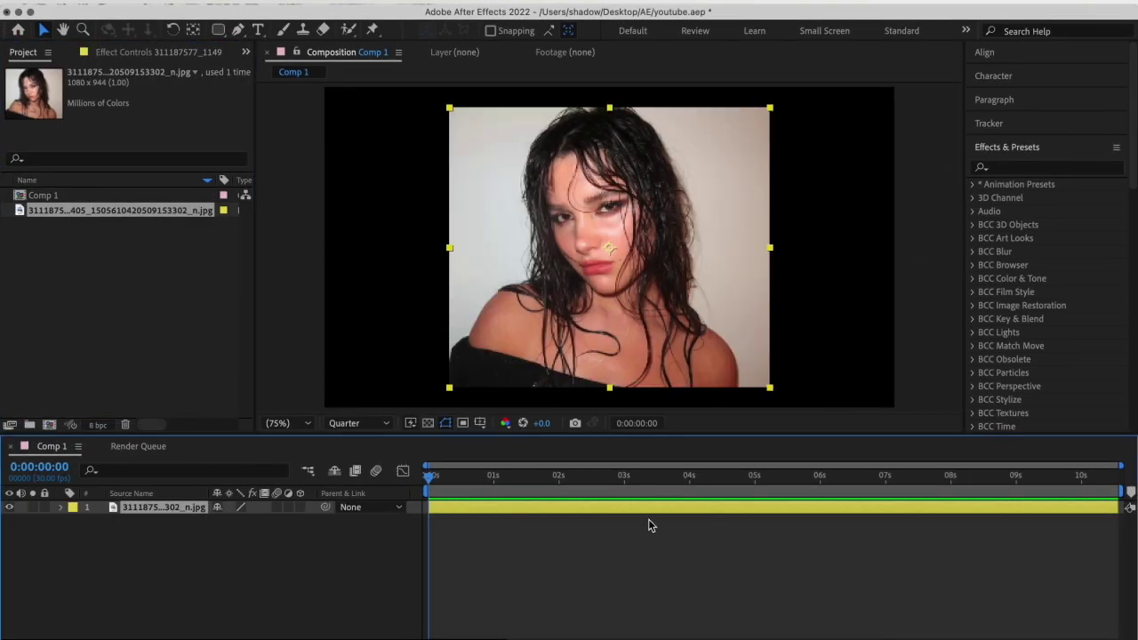
key("super+shift+c")
left_click(450, 345)
key("Return")
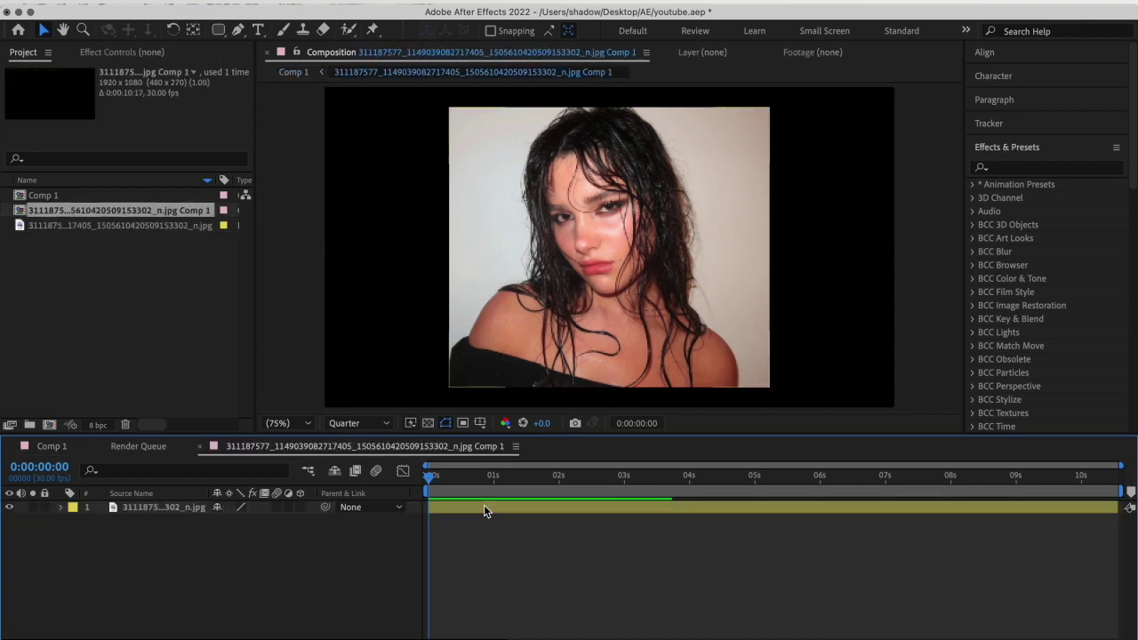
Set the first photo precomp's width to 1080 px in its composition settings, making the frame square
left_click(222, 2)
left_click(260, 43)
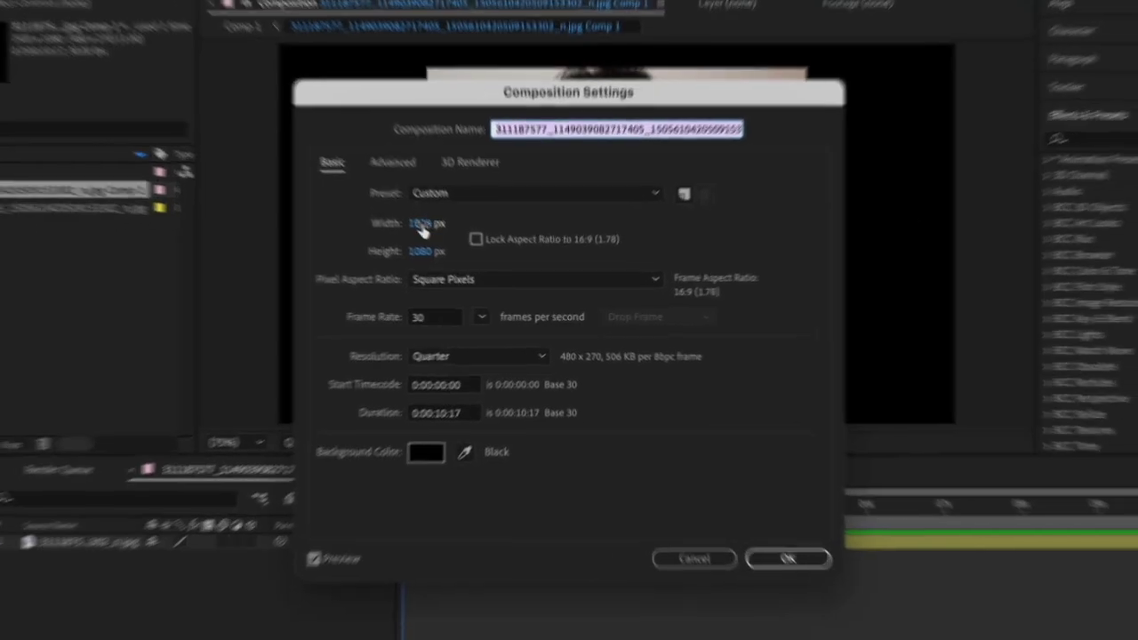
left_click(441, 235)
type("1080")
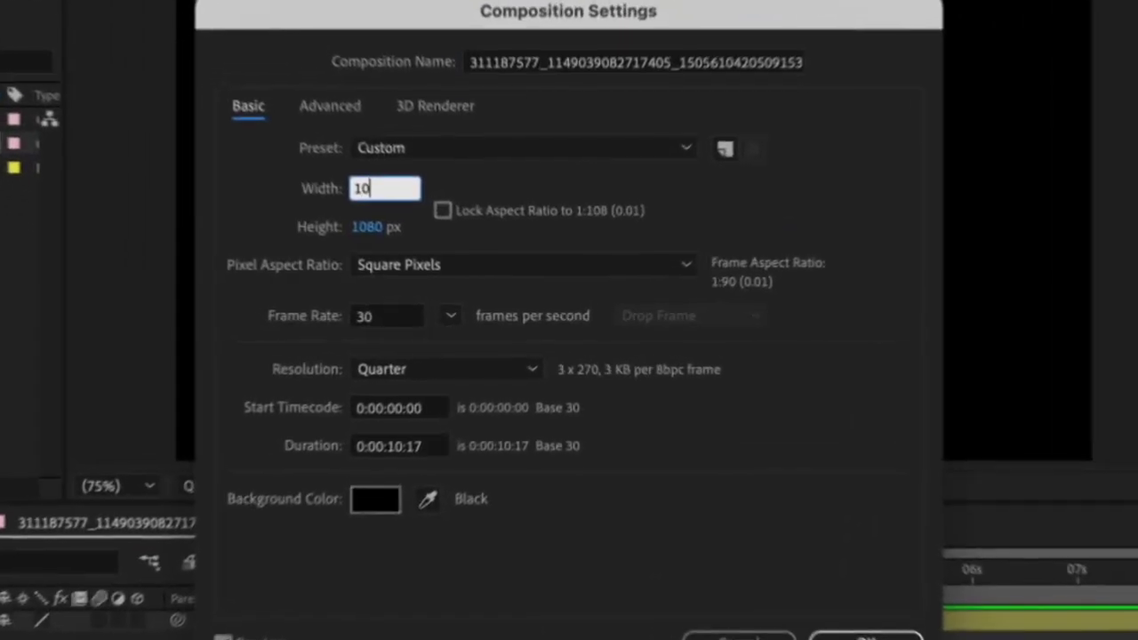
key("Return")
key("Return")
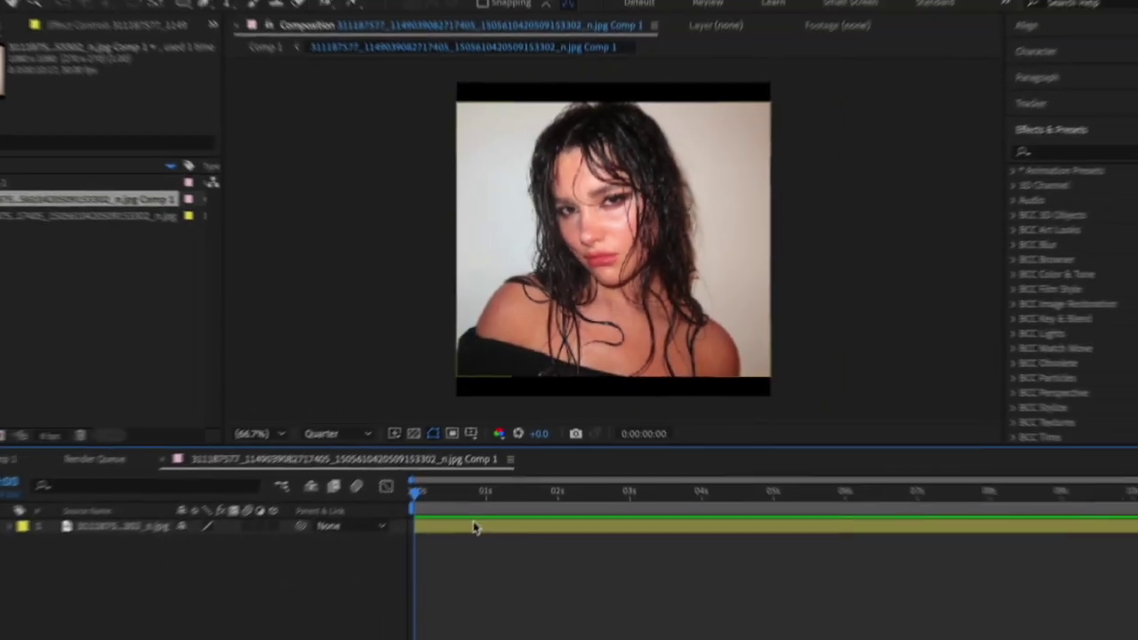
Scale the photo layer to 118% so it fills the square frame, and return to Comp 1
left_click(444, 605)
key("s")
left_click_drag(231, 526, 256, 523)
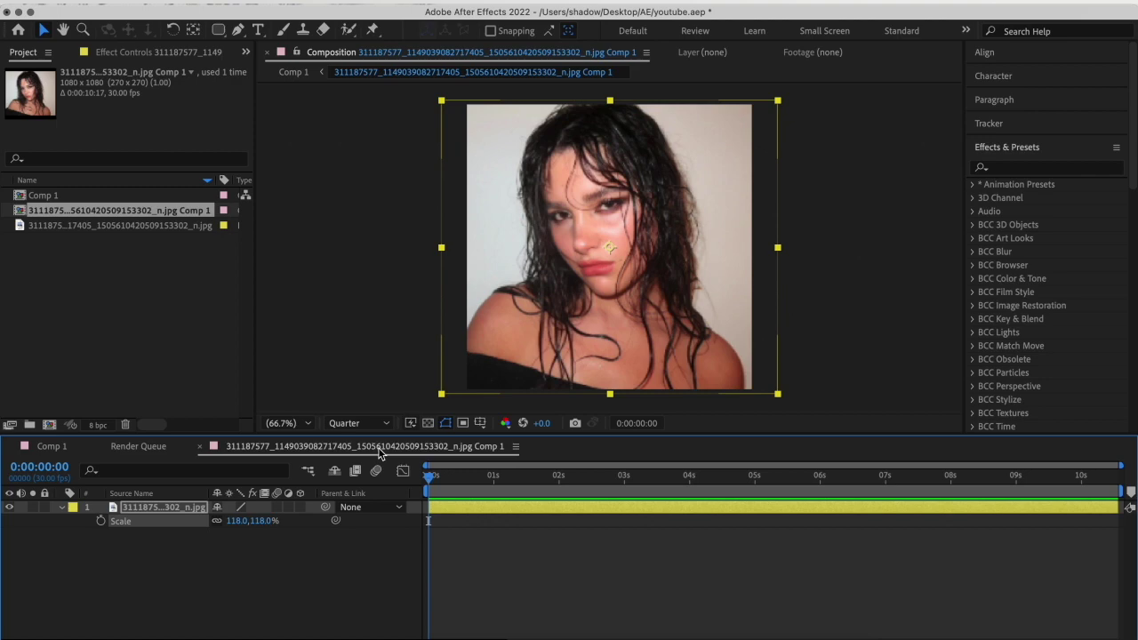
key("shift+Escape")
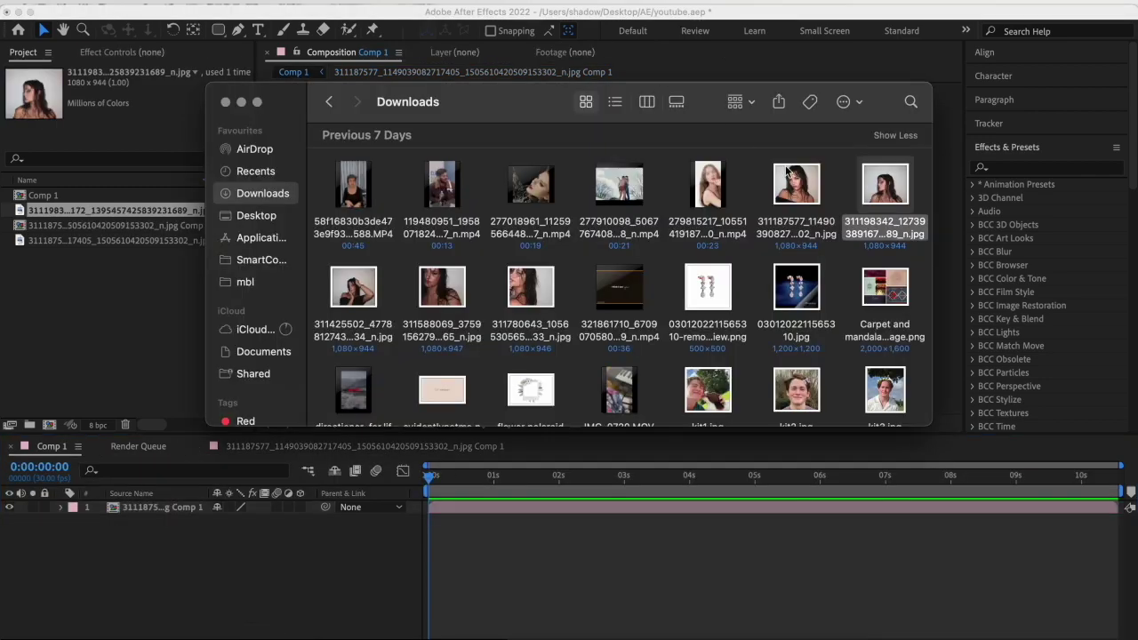
Add the side-profile photo from the Downloads folder to Comp 1, pre-compose it and open its precomp
left_click_drag(870, 188, 470, 572)
key("super+shift+c")
key("Return")
double_click(482, 509)
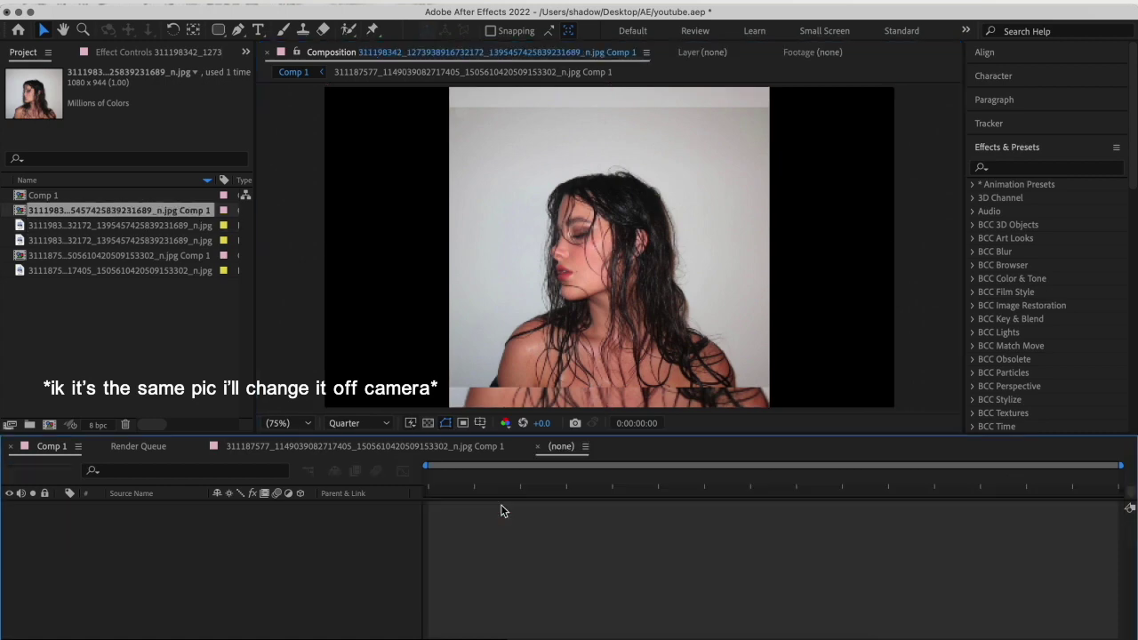
Set the side-profile photo precomp's width to 1080 px in its composition settings
left_click(240, 12)
left_click(245, 43)
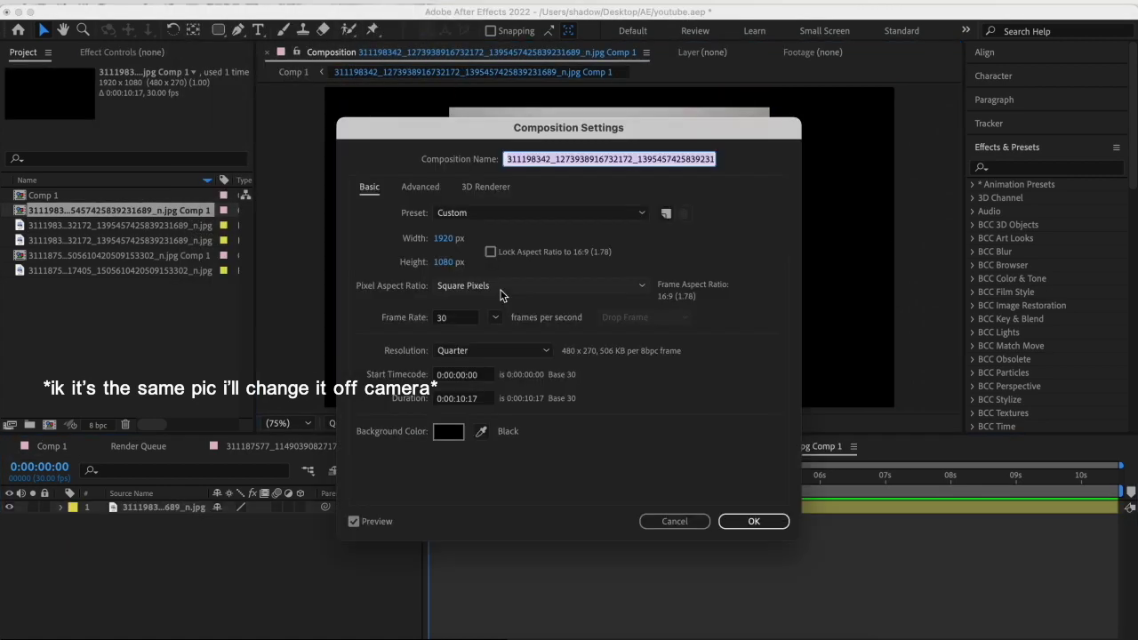
left_click(447, 240)
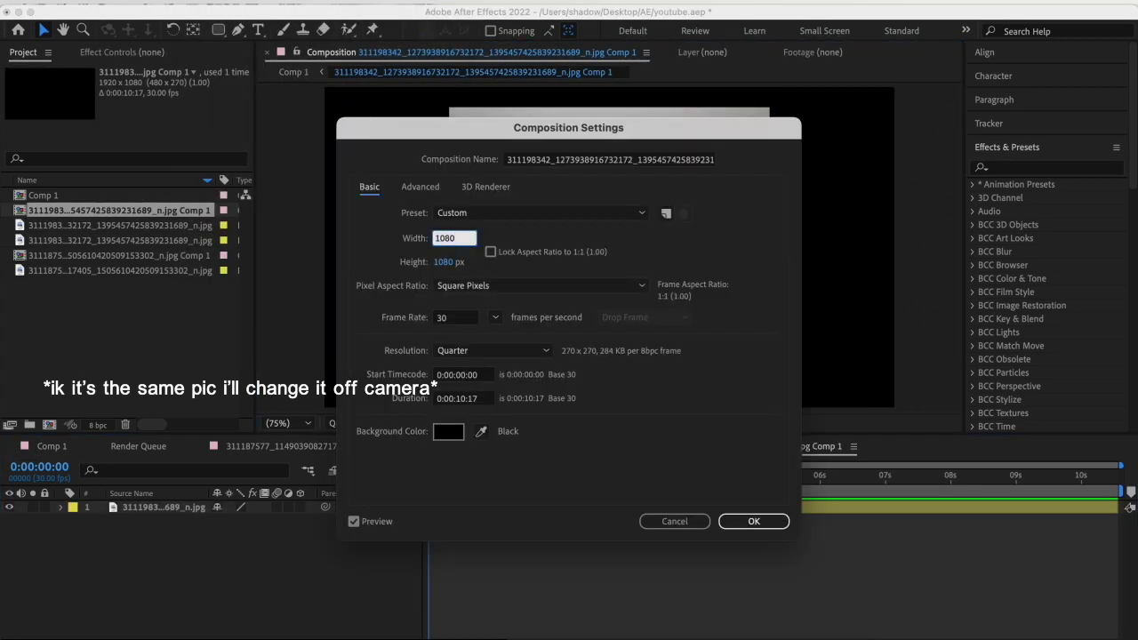
key("Return")
Scale the side-profile photo layer to 126% so it fills the square frame, and return to Comp 1
left_click(506, 503)
left_click_drag(257, 530, 254, 521)
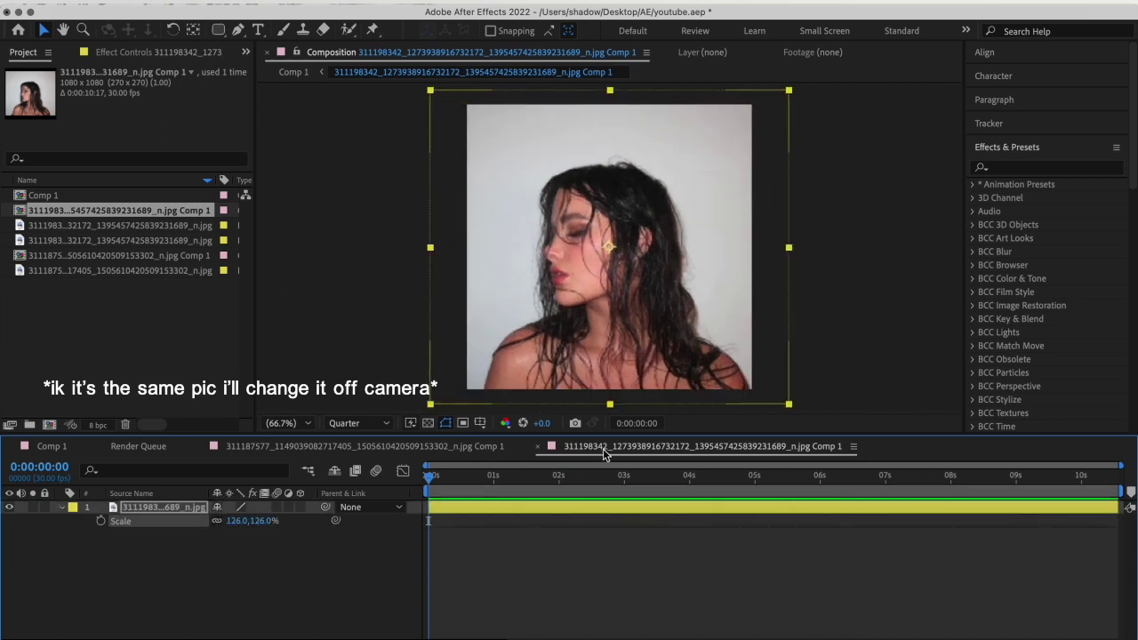
key("shift+Escape")
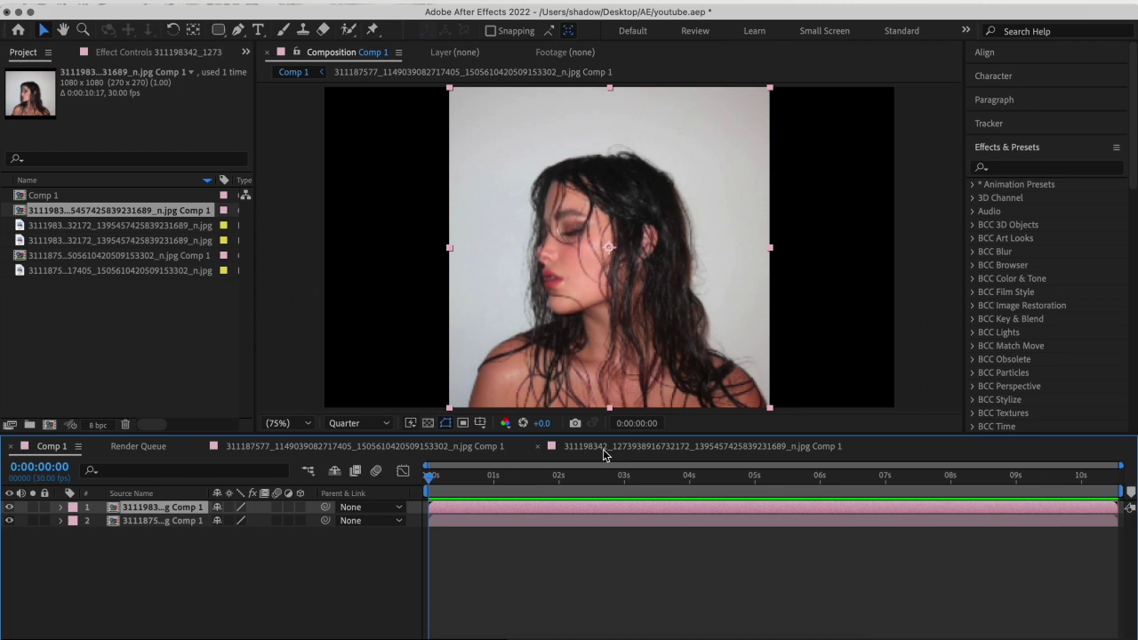
Toggle the top layer's visibility to check the photo underneath it
left_click(11, 506)
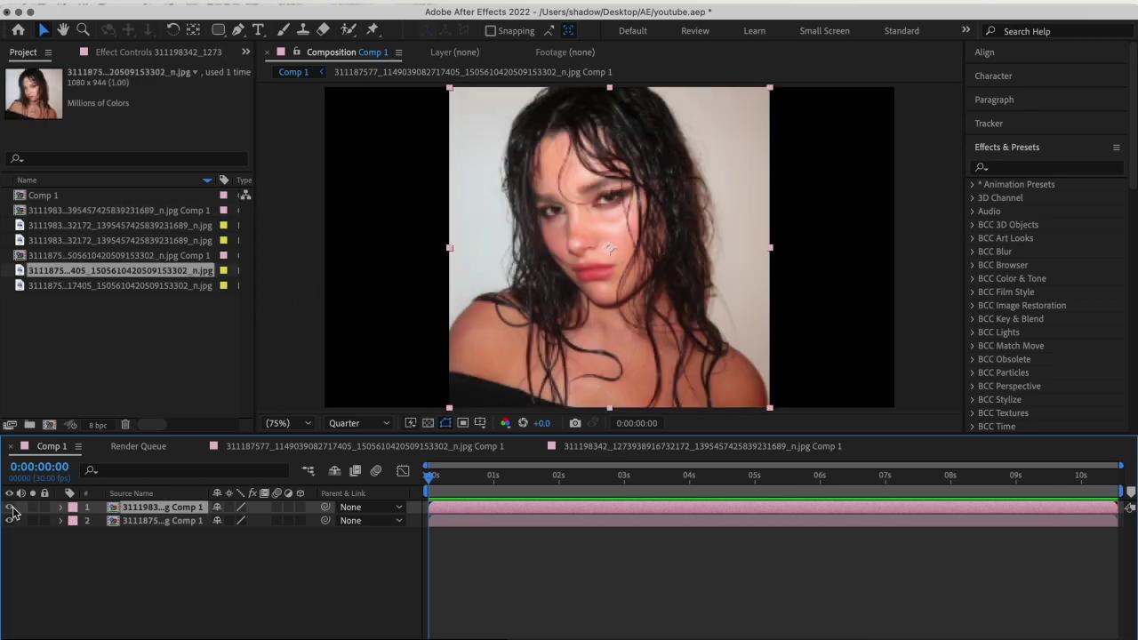
left_click(10, 506)
left_click(11, 508)
Scale both photo precomp layers in Comp 1 down to 48% together
left_click_drag(294, 561, 133, 487)
key("s")
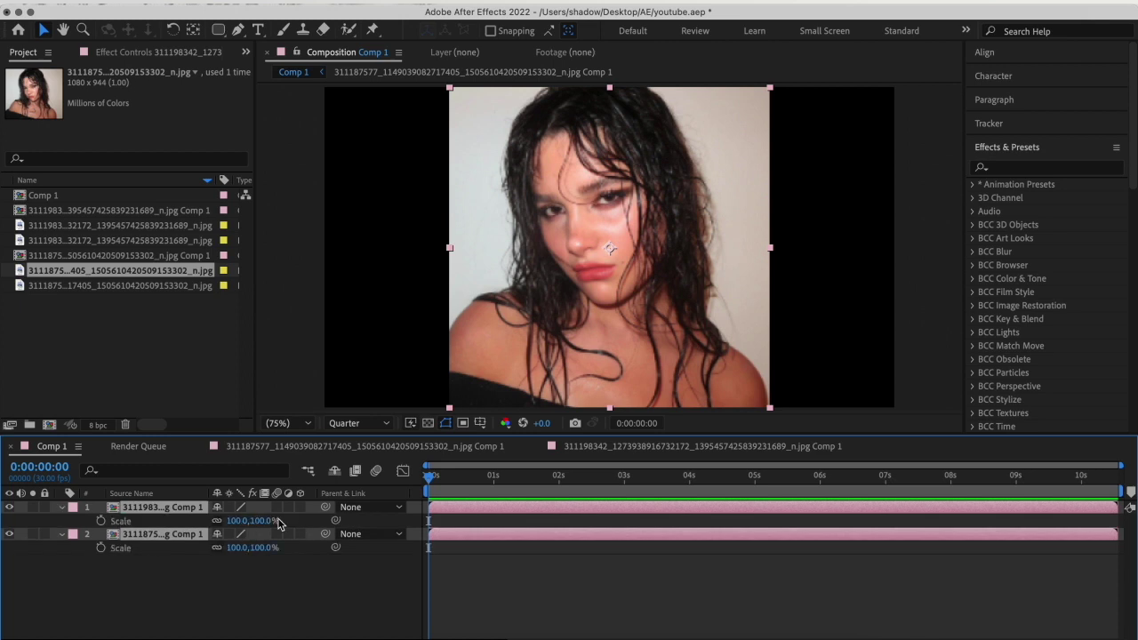
left_click_drag(238, 524, 197, 523)
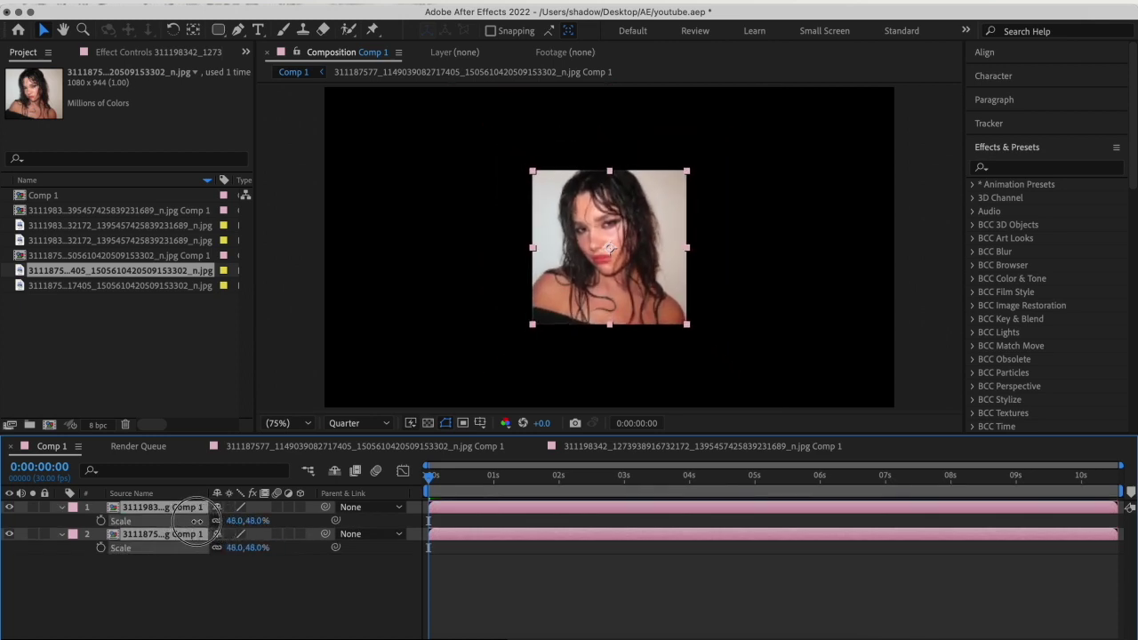
Place the two photos side by side, moving the top layer to X position 717 and the lower layer to 1278
left_click(464, 509)
key("p")
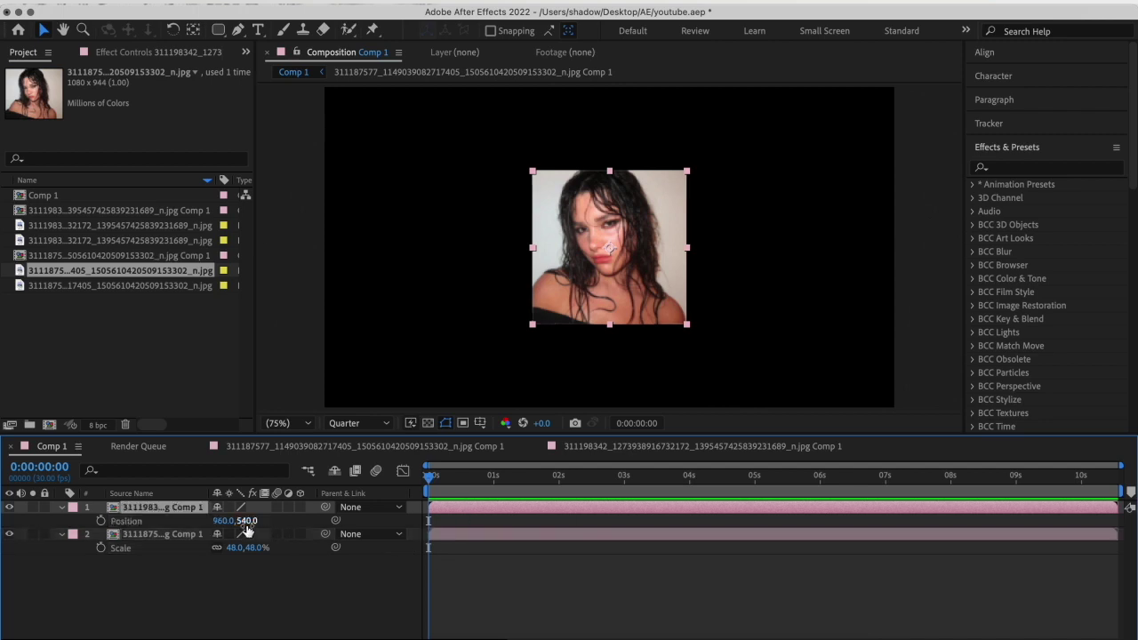
left_click_drag(228, 528, 31, 528)
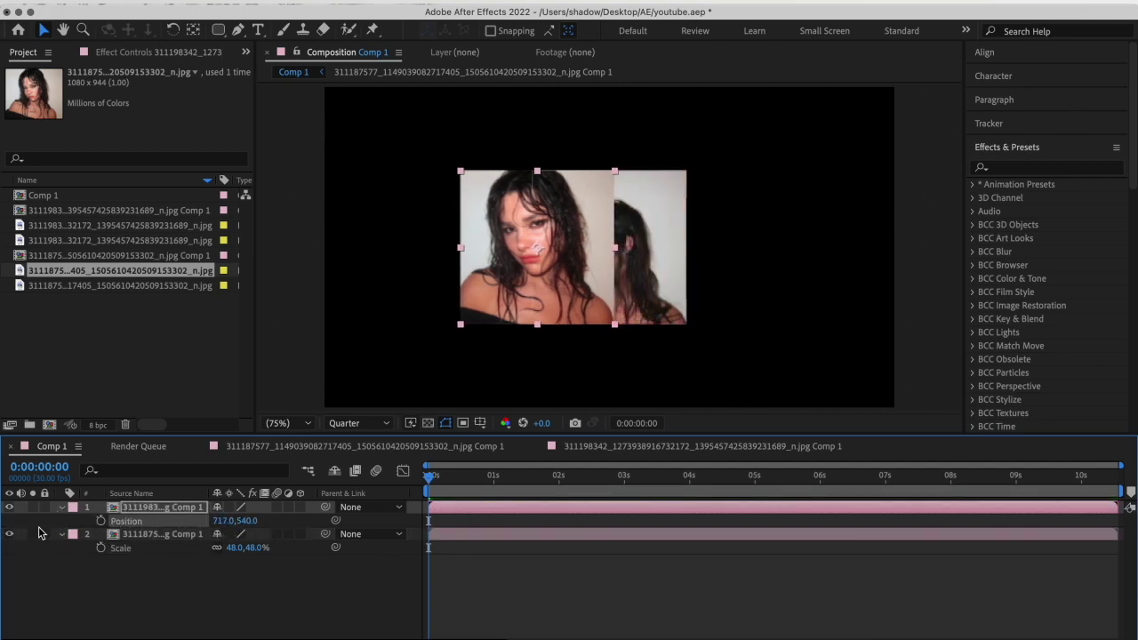
left_click(451, 533)
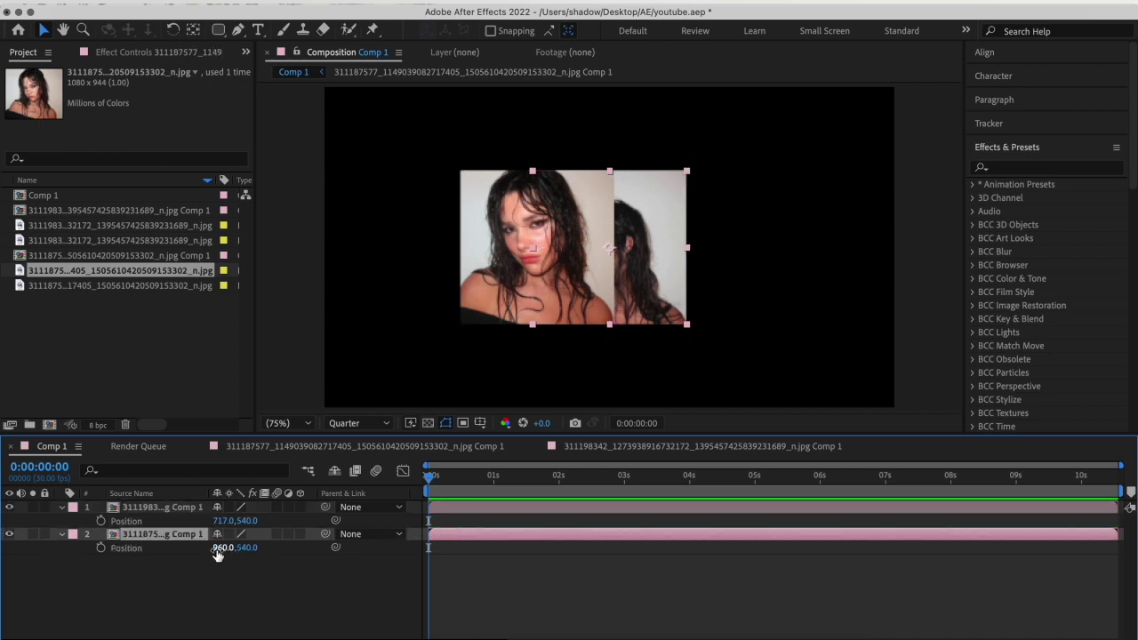
left_click_drag(222, 551, 467, 544)
Centre the photo pair against the proportional grid by shifting the layers to X positions 682 and 1243, and hide the grid
left_click(498, 504, "shift")
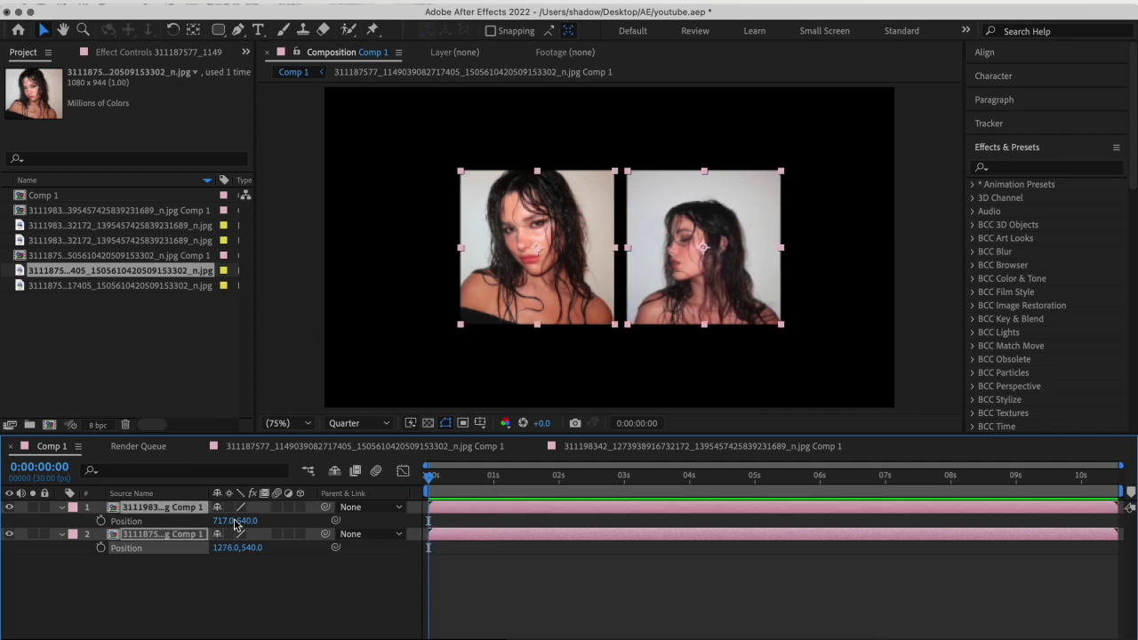
left_click(480, 423)
left_click(534, 458)
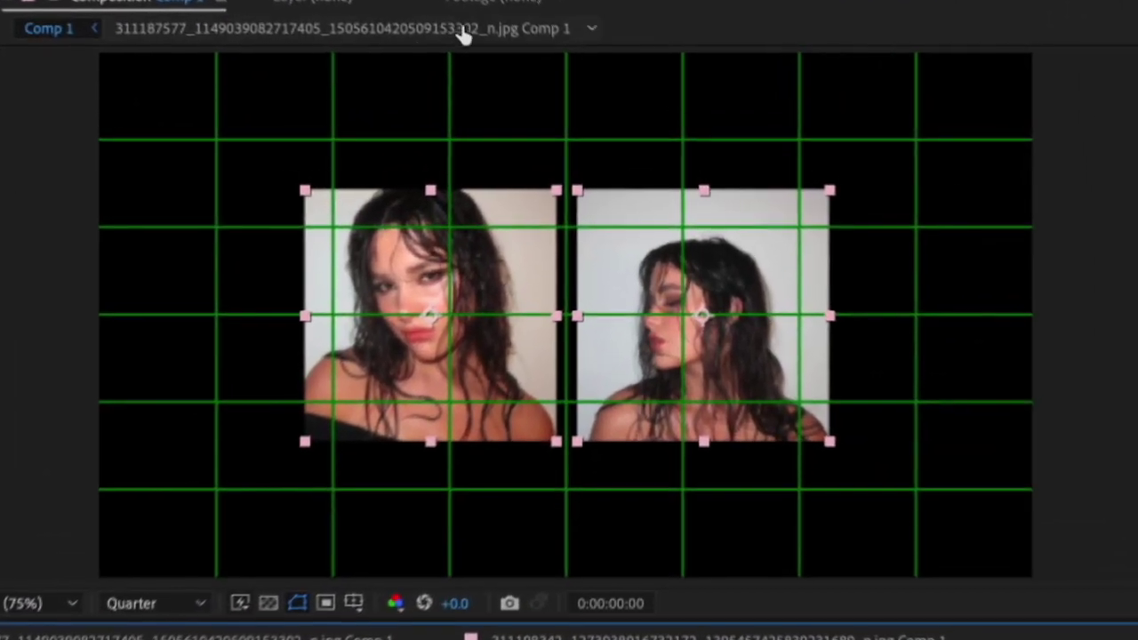
left_click(354, 603)
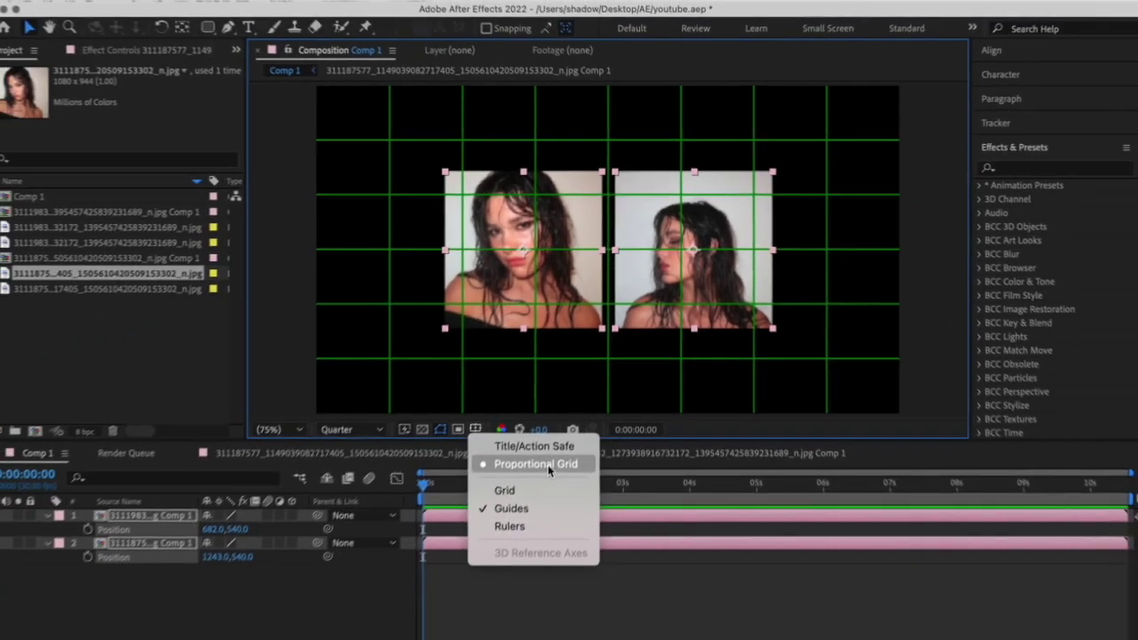
left_click(503, 576)
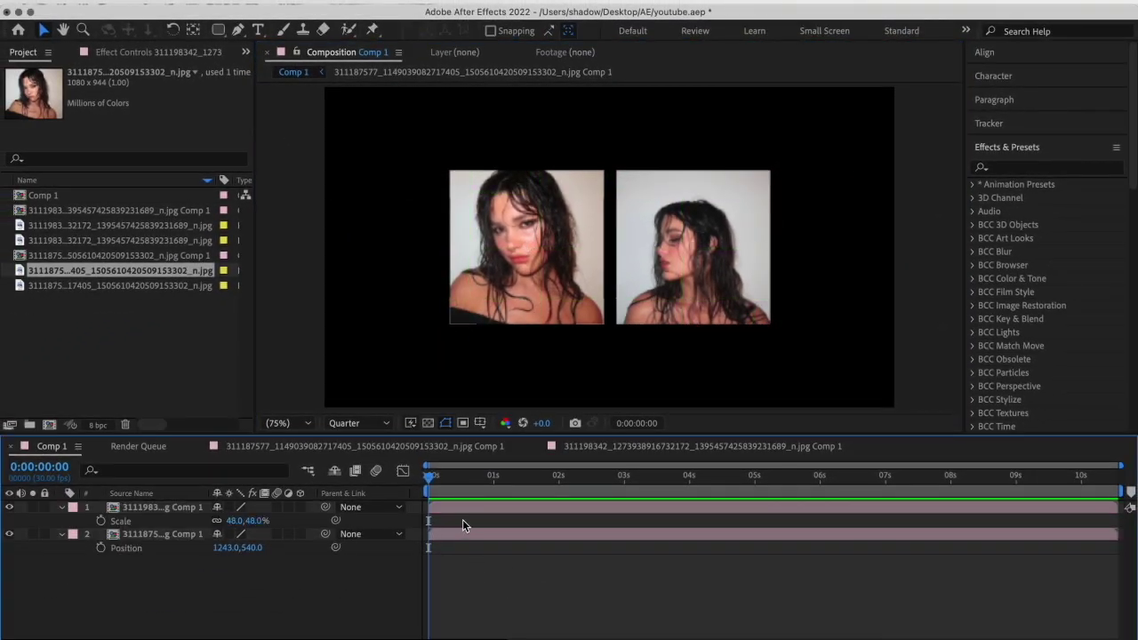
Enable Scale keyframing on the top photo layer at 0:00:00:00 and set its scale to 0%
left_click(465, 508)
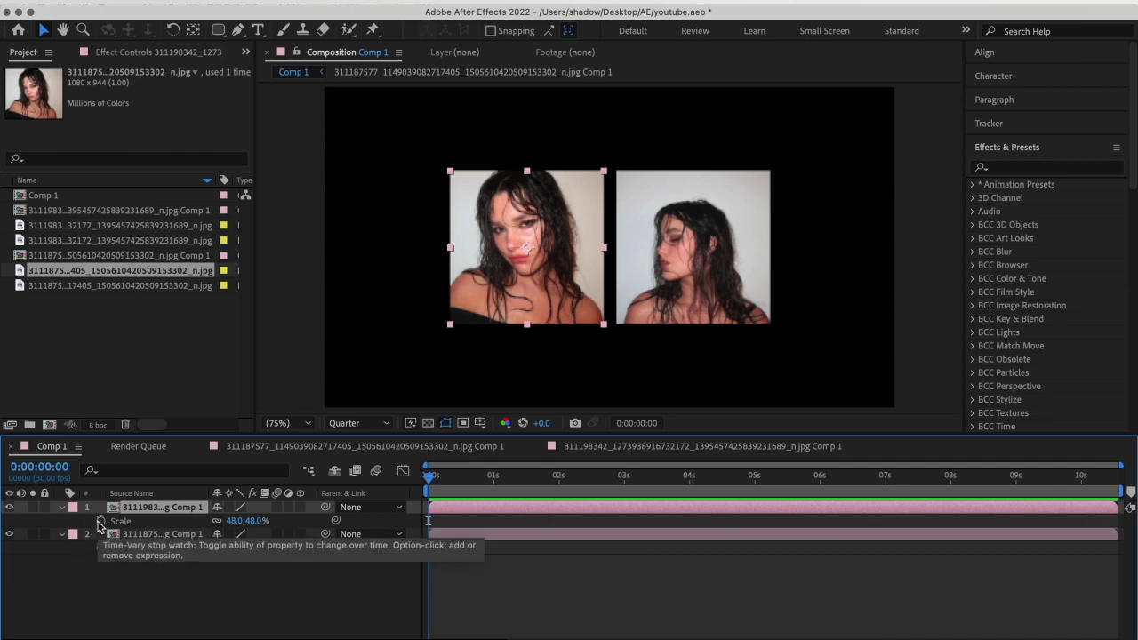
key("p")
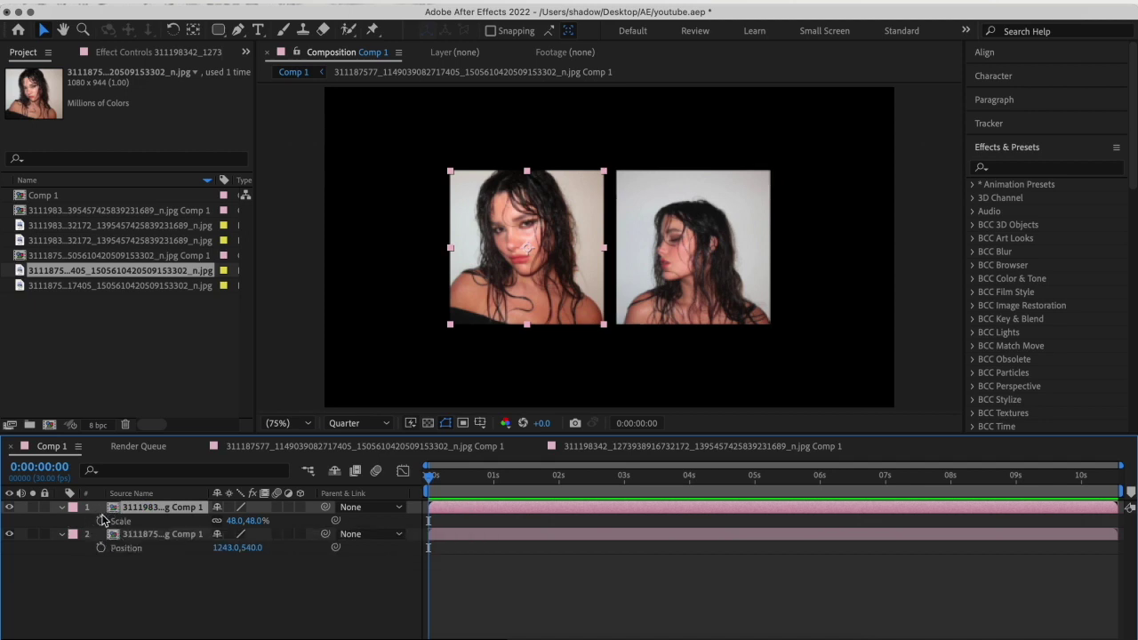
left_click(100, 521)
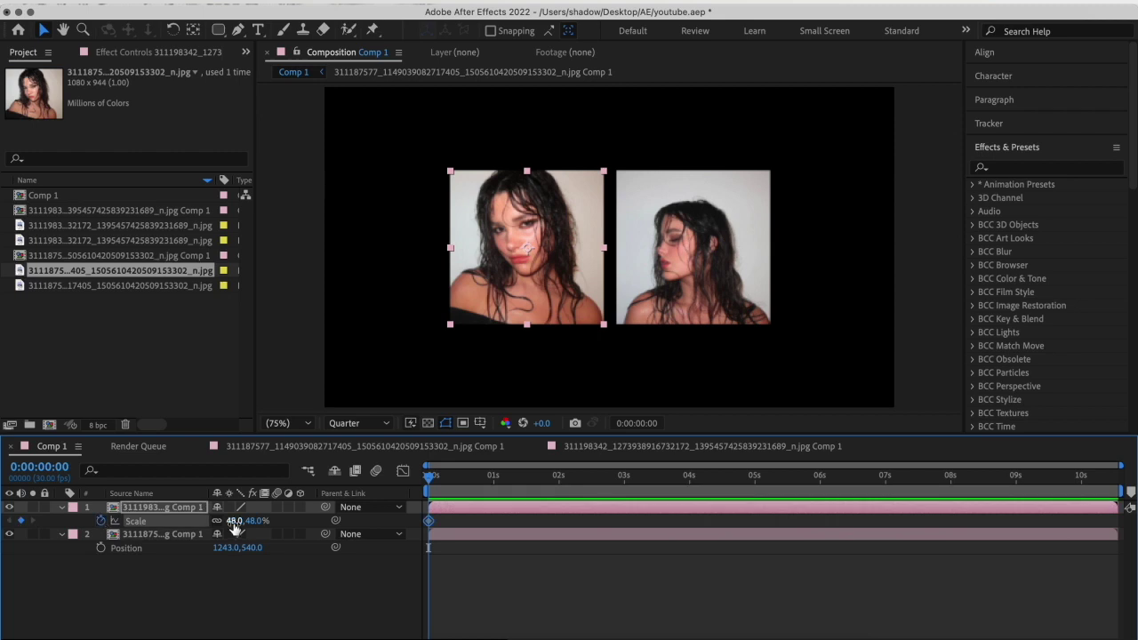
key("Return")
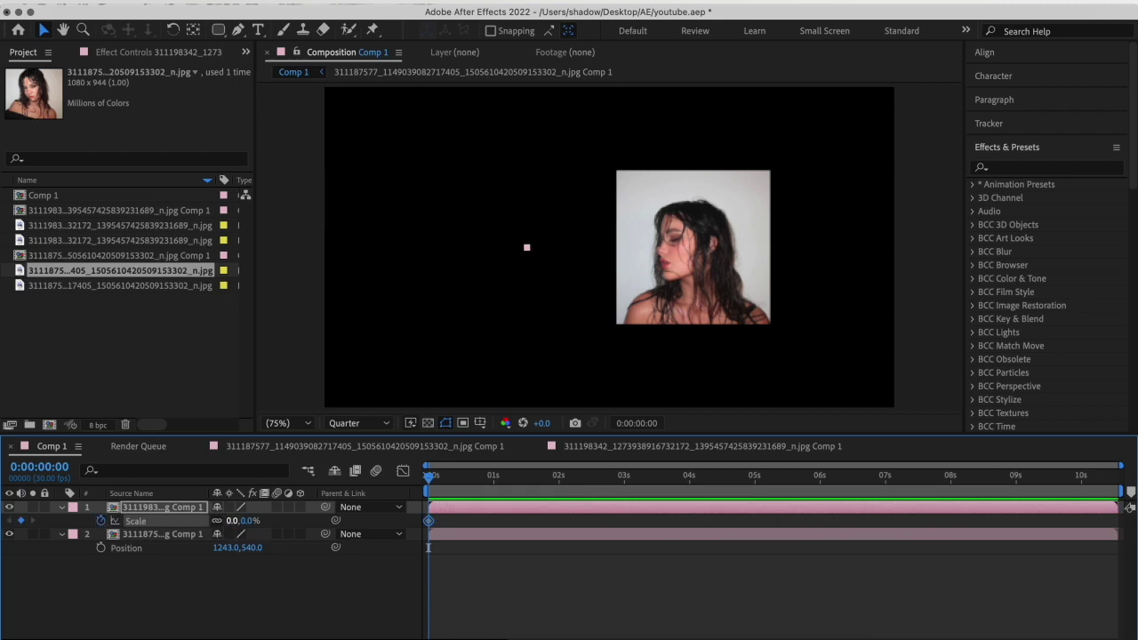
Add Scale keyframes to the top layer: 51% at 0:00:00:09, 46% at 0:00:00:13 and 48% at 0:00:00:18
left_click_drag(430, 481, 448, 485)
left_click_drag(233, 522, 278, 526)
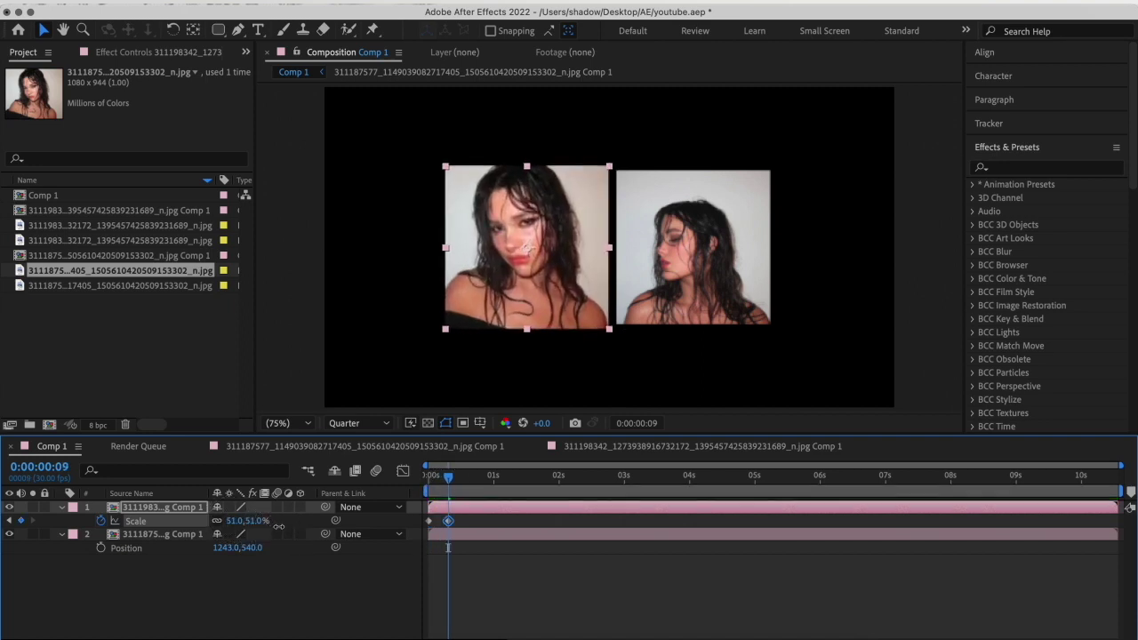
left_click_drag(451, 481, 458, 483)
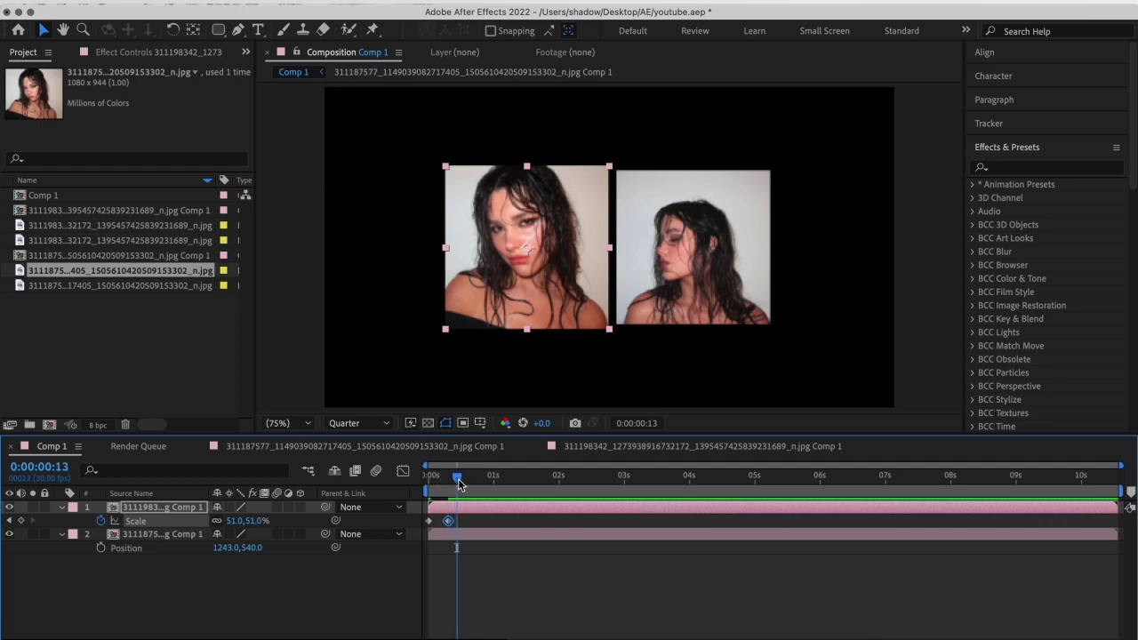
mouse_move(237, 525)
left_mouse_down()
mouse_move(223, 525)
mouse_move(234, 525)
left_mouse_up()
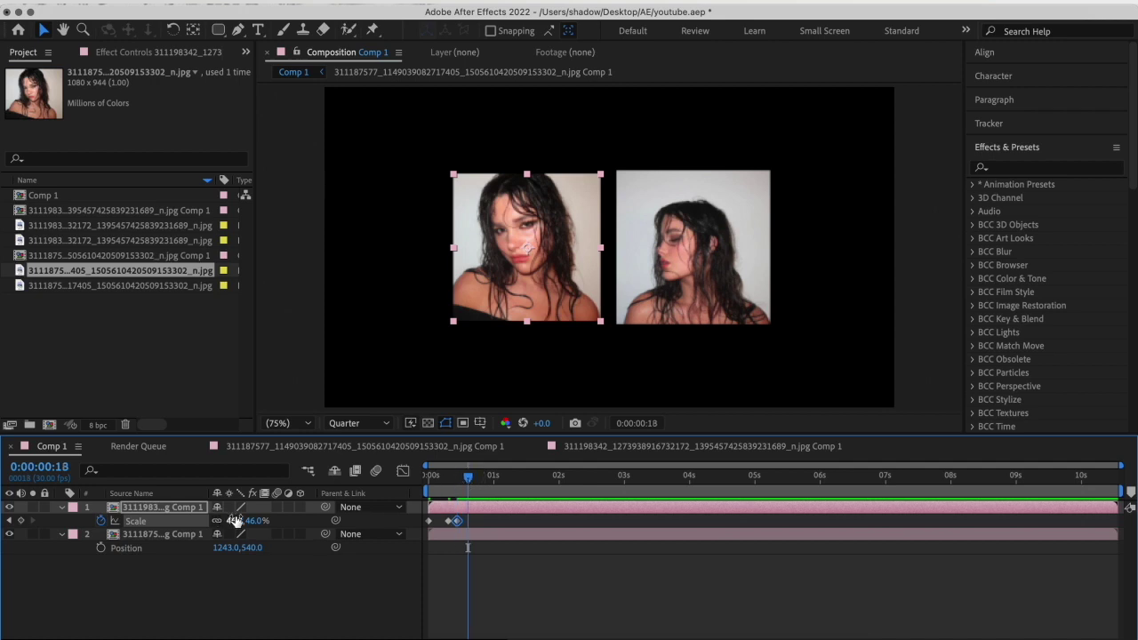
key("Return")
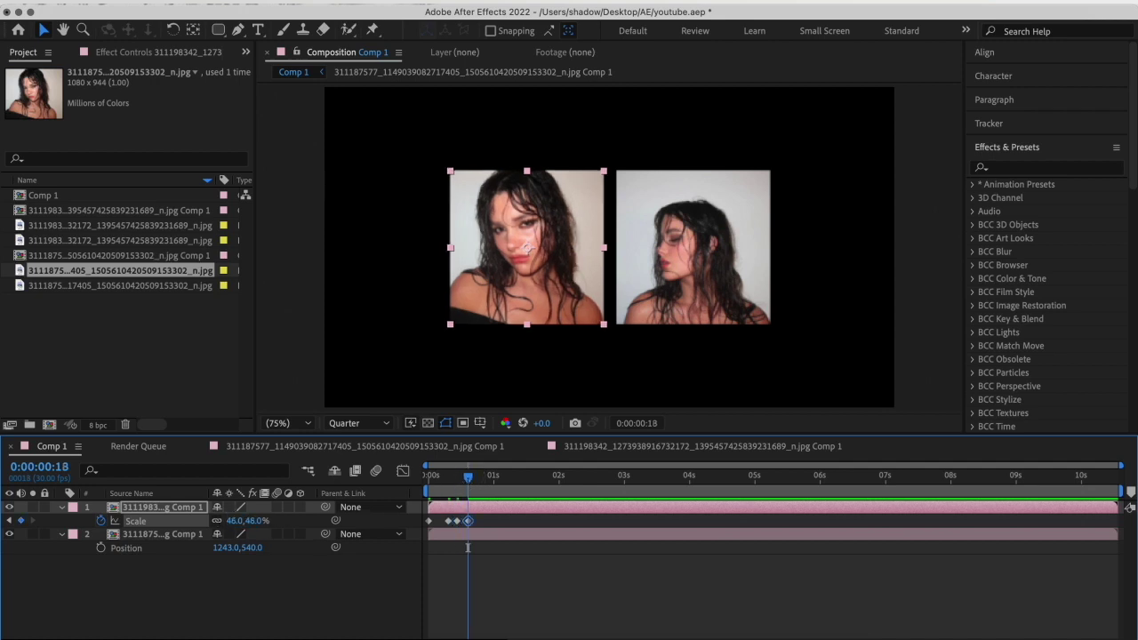
Apply Easy Ease to all the Scale keyframes on the top photo layer
left_click_drag(414, 520, 586, 538)
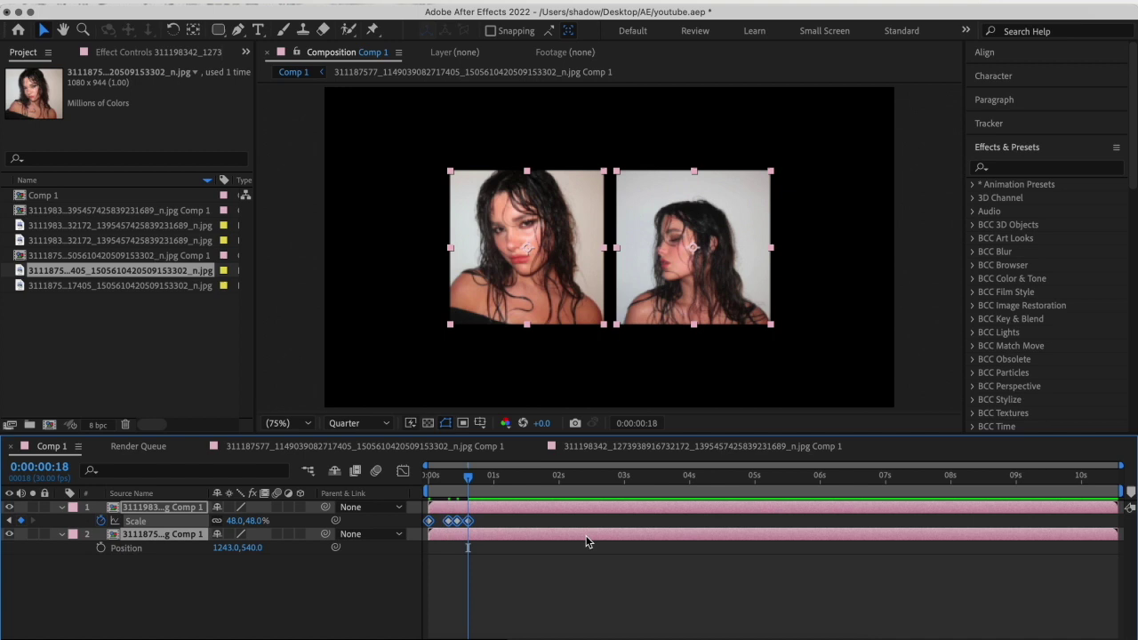
left_click(533, 521)
left_click(458, 480)
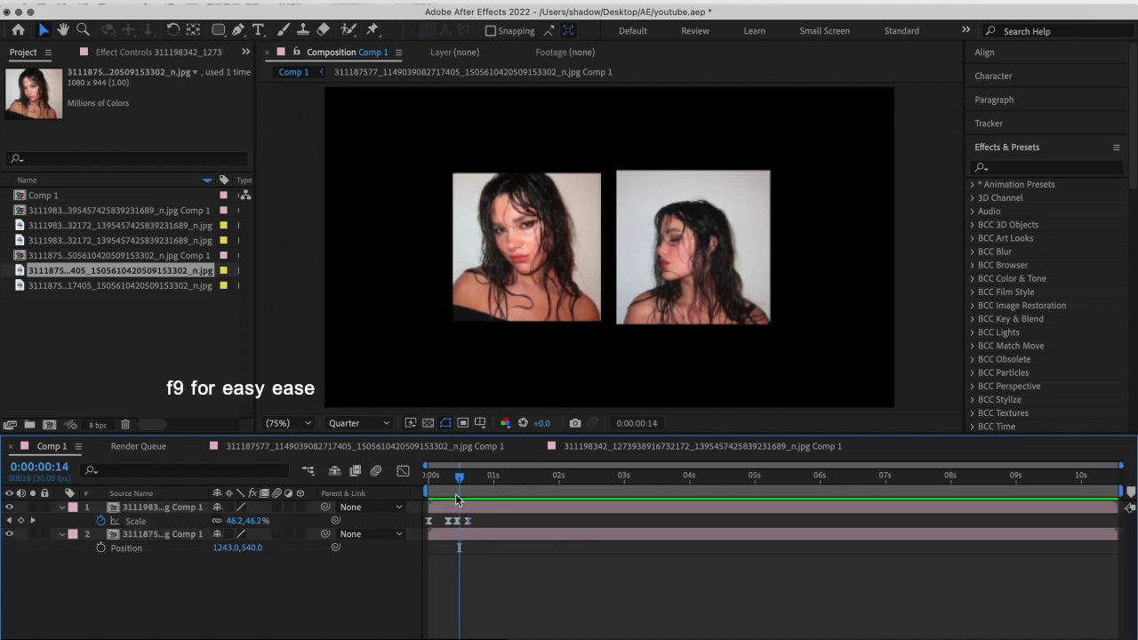
Steepen the start of the top layer's Scale curve in the Graph Editor, move the second keyframe to 0:00:00:07, and preview the pop-in
left_click(429, 520)
left_click(403, 471)
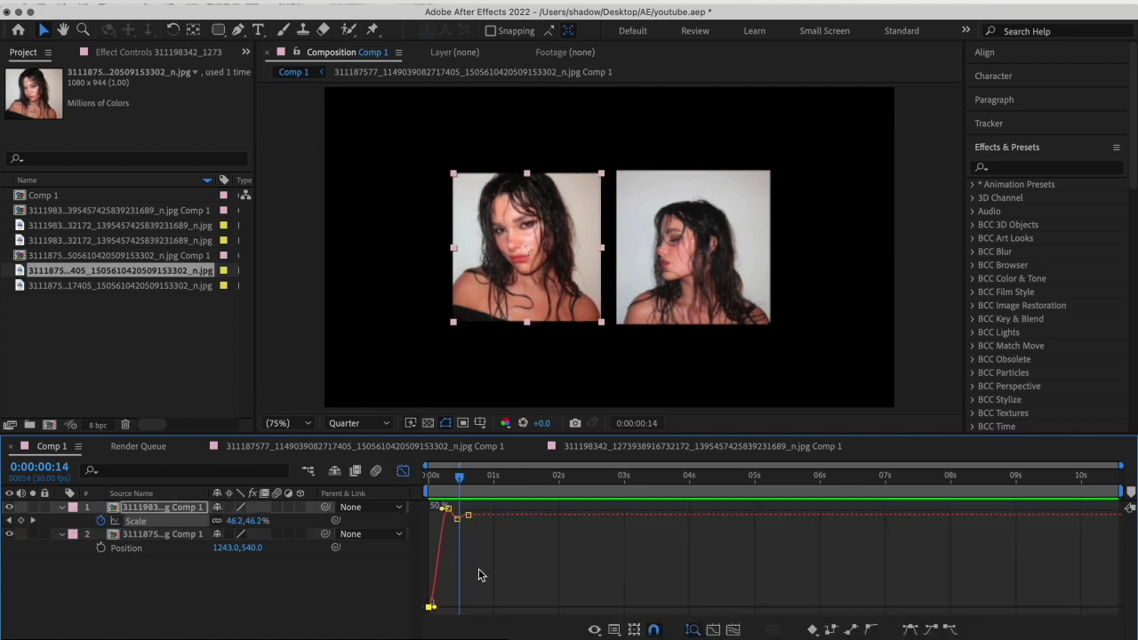
key("=")
key("=")
key("=")
key("=")
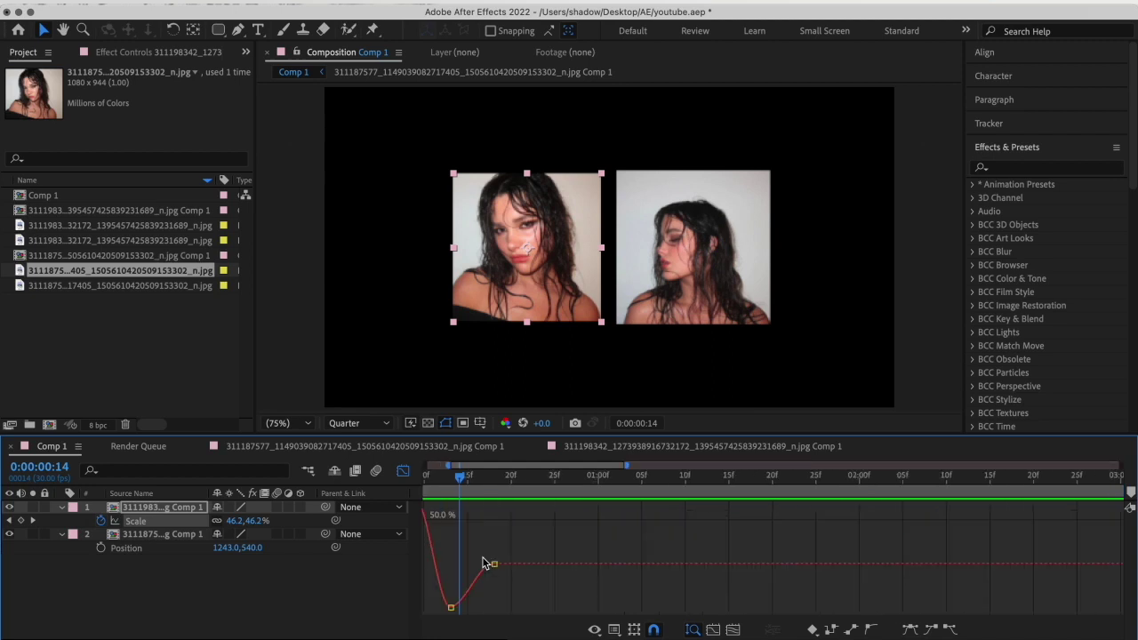
scroll(487, 562, "left", 5)
left_click_drag(534, 607, 438, 552)
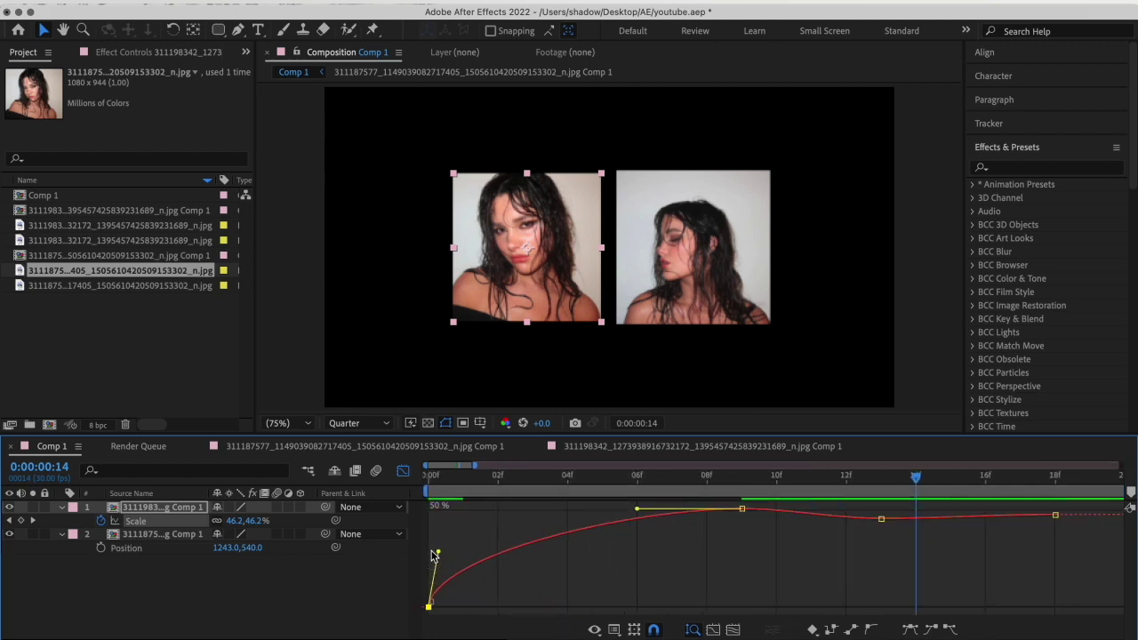
key("space")
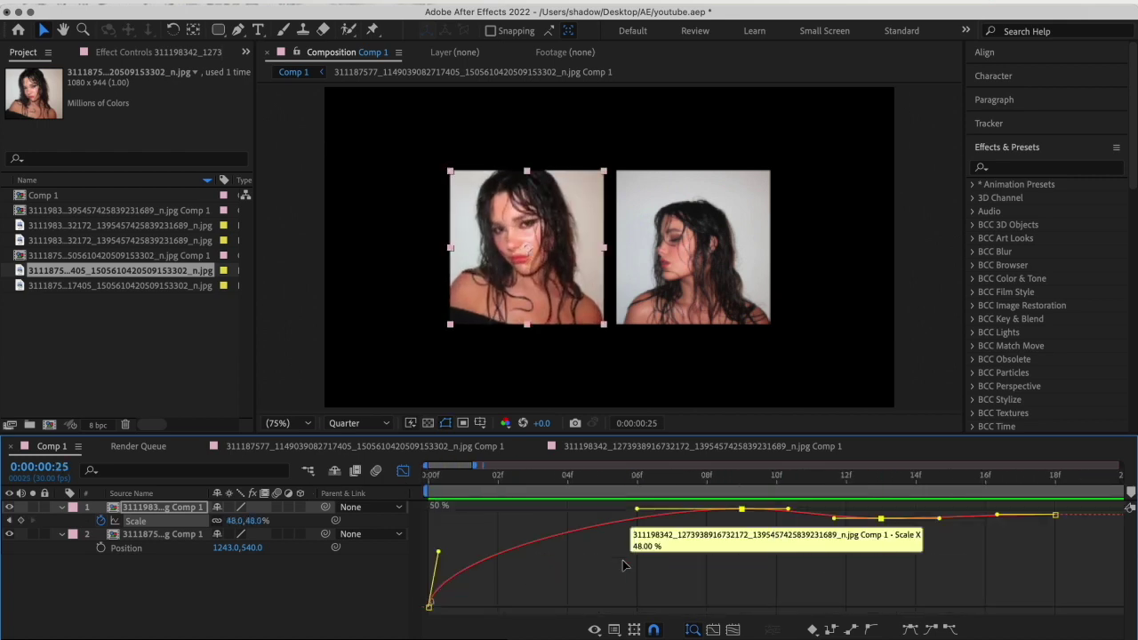
key("shift+F3")
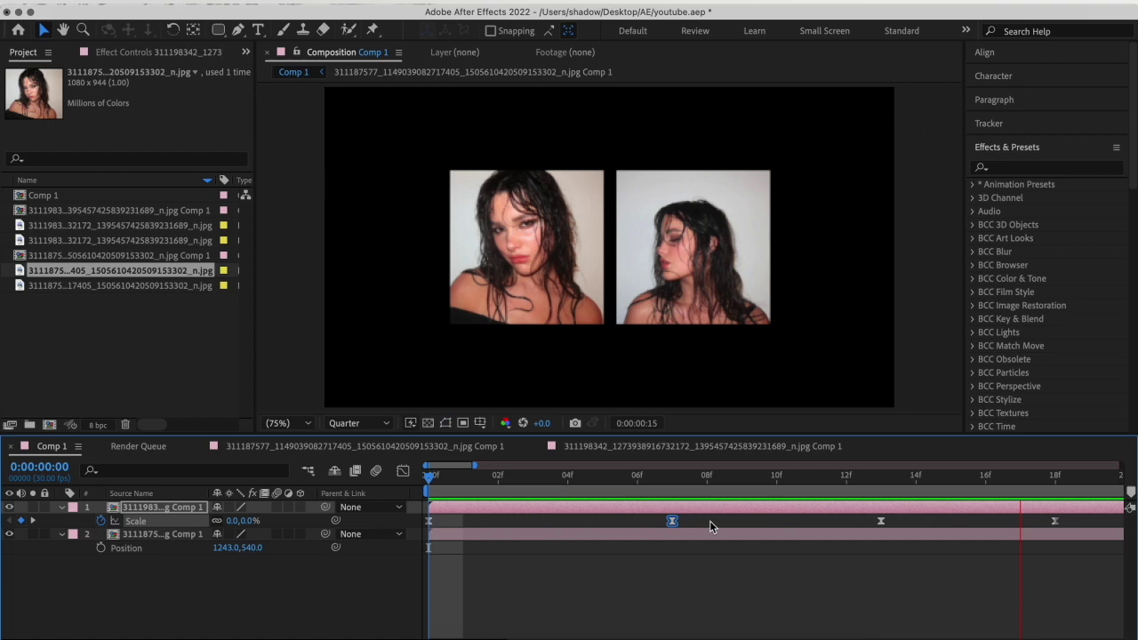
key("space")
Copy the top layer's Scale keyframes onto the lower photo layer starting at 0:00:00:06, and preview both pop-ins
scroll(709, 522, "down", 5)
left_click_drag(418, 525, 594, 523)
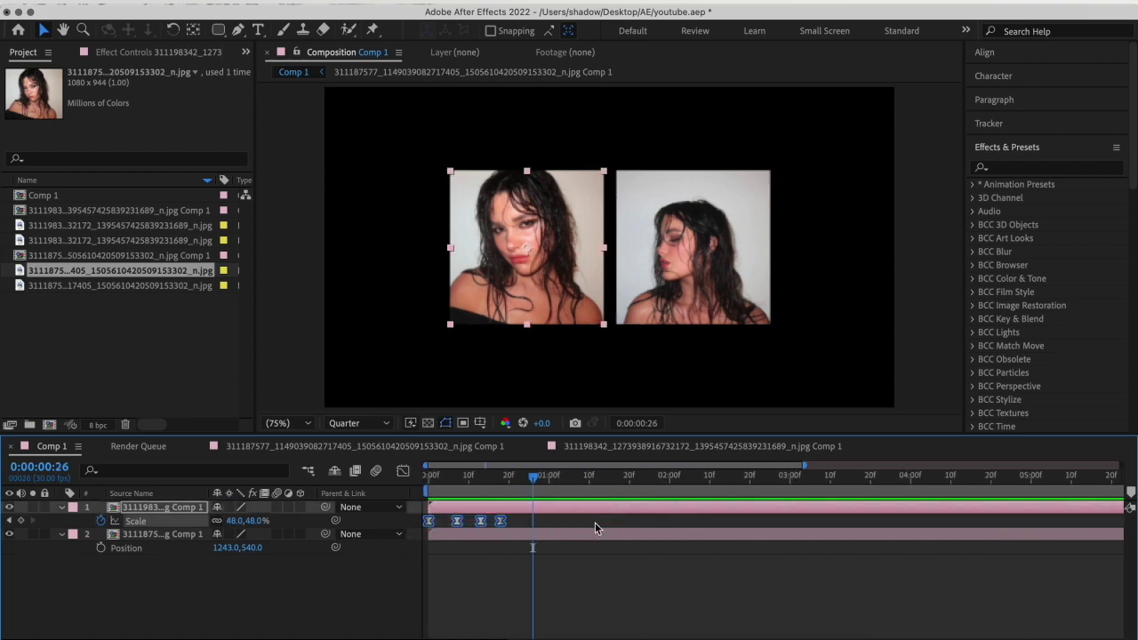
mouse_move(430, 480)
left_mouse_down()
mouse_move(416, 476)
mouse_move(451, 490)
left_mouse_up()
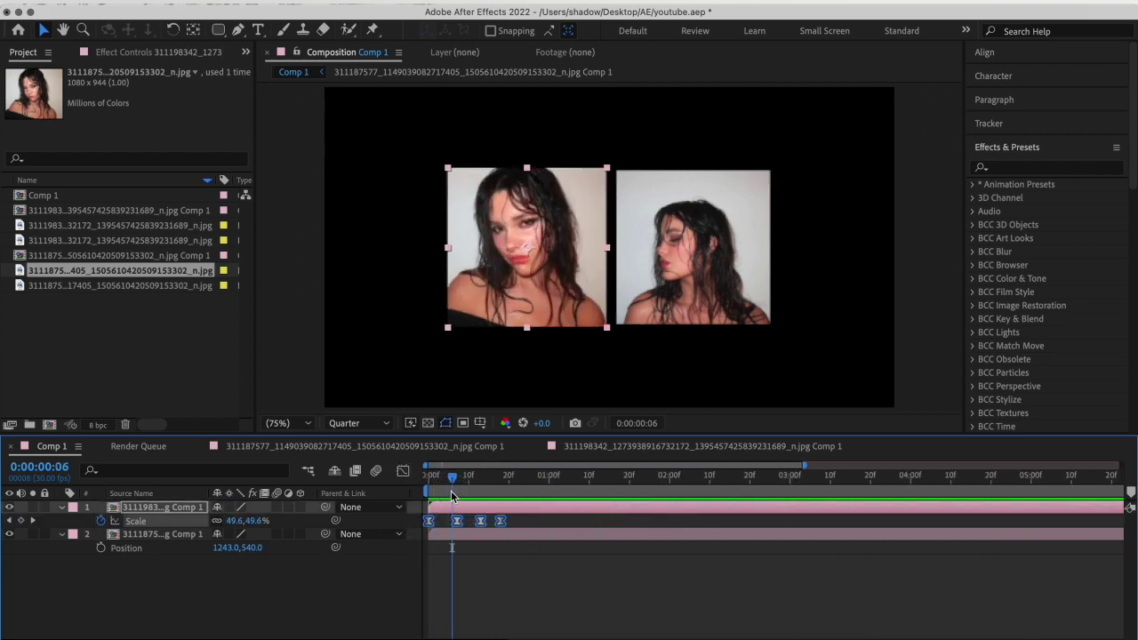
left_click(463, 534)
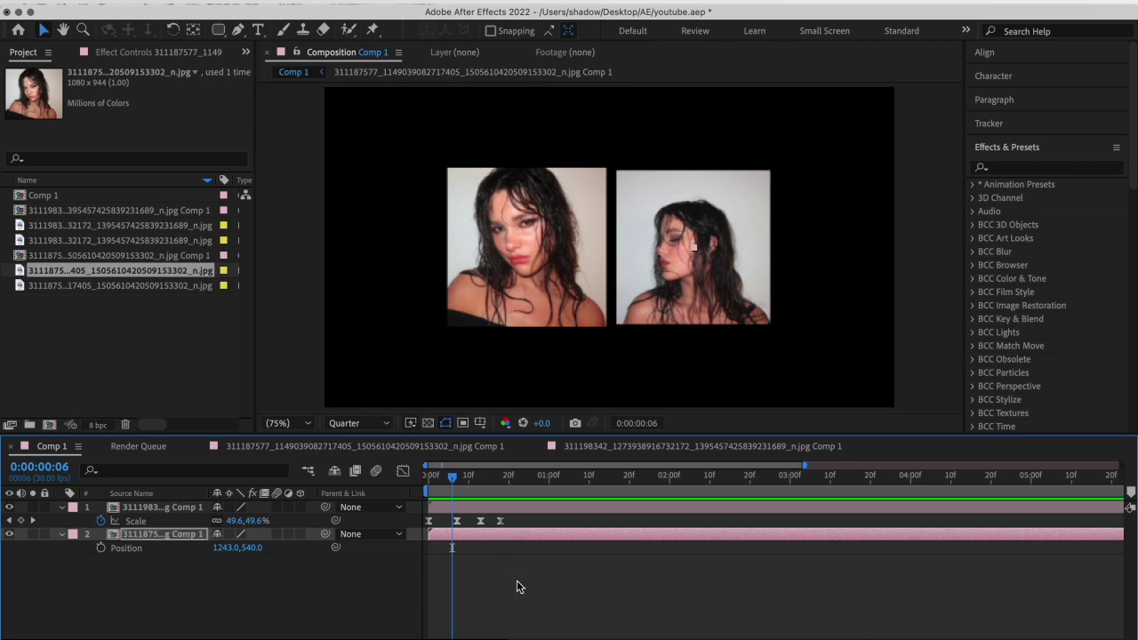
key("super+v")
key("space")
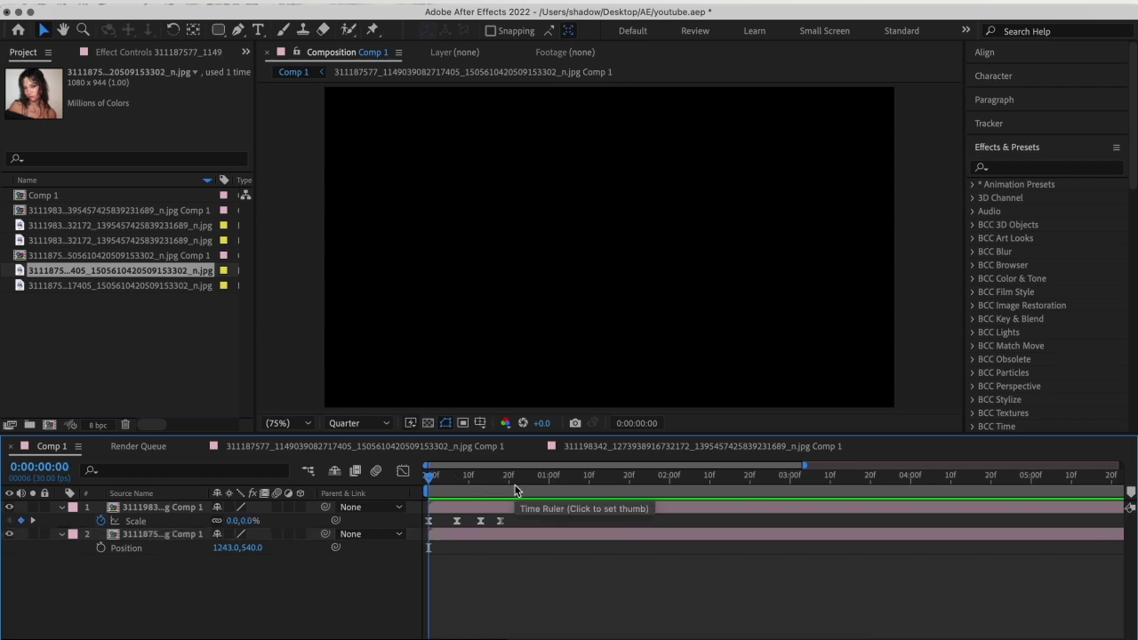
left_click(540, 480)
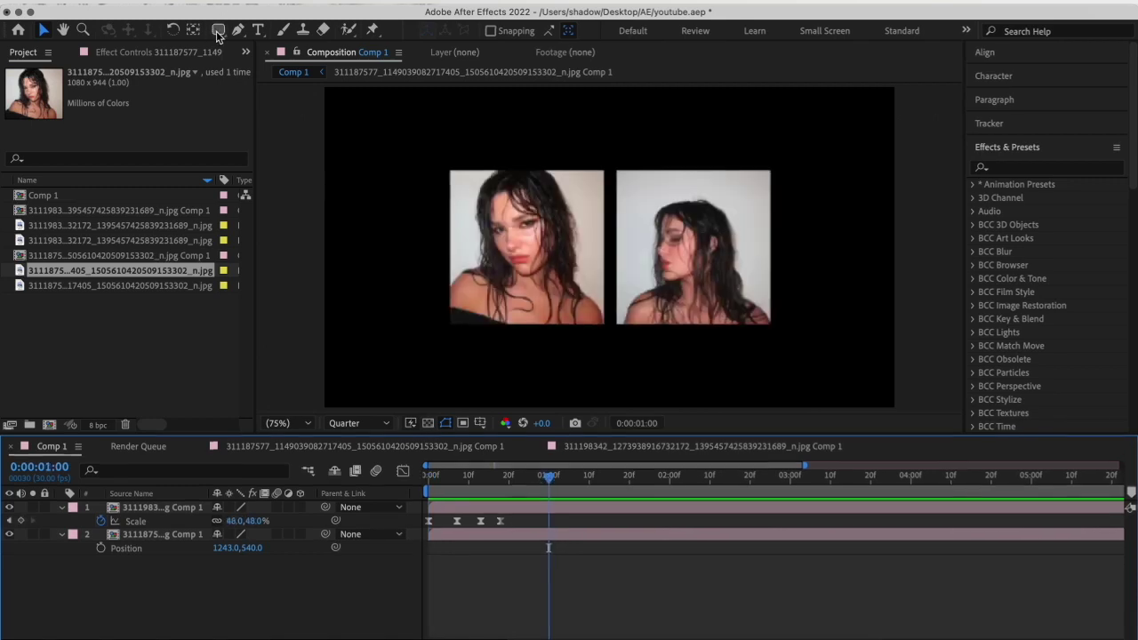
Draw a rounded rectangle framing both photos on a new shape layer with the Rounded Rectangle Tool
left_click(218, 30)
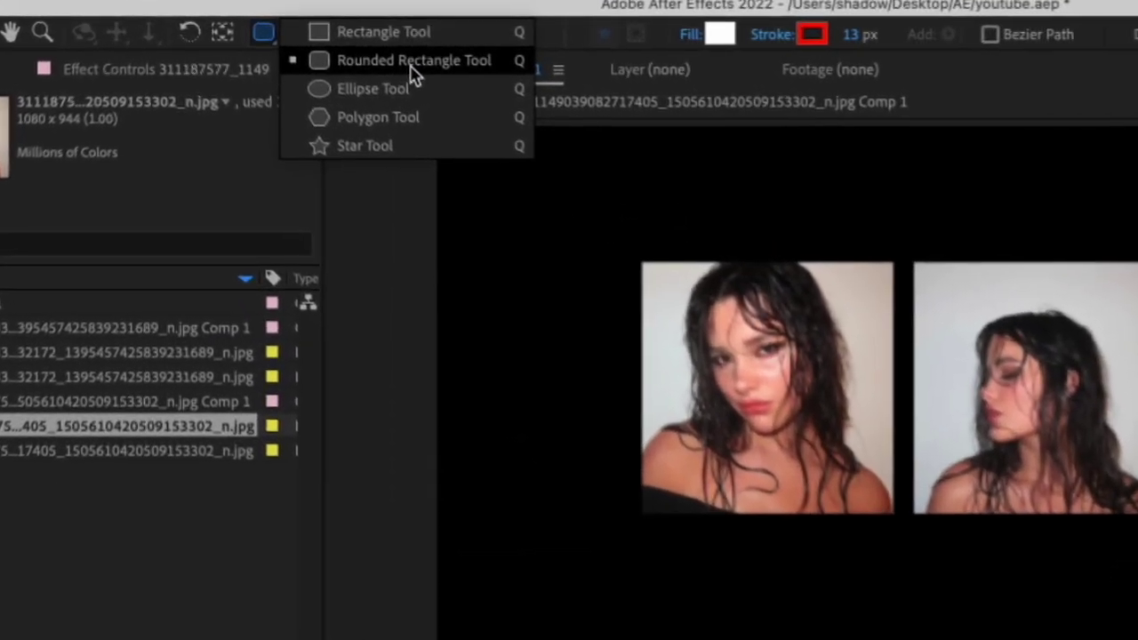
left_click(413, 61)
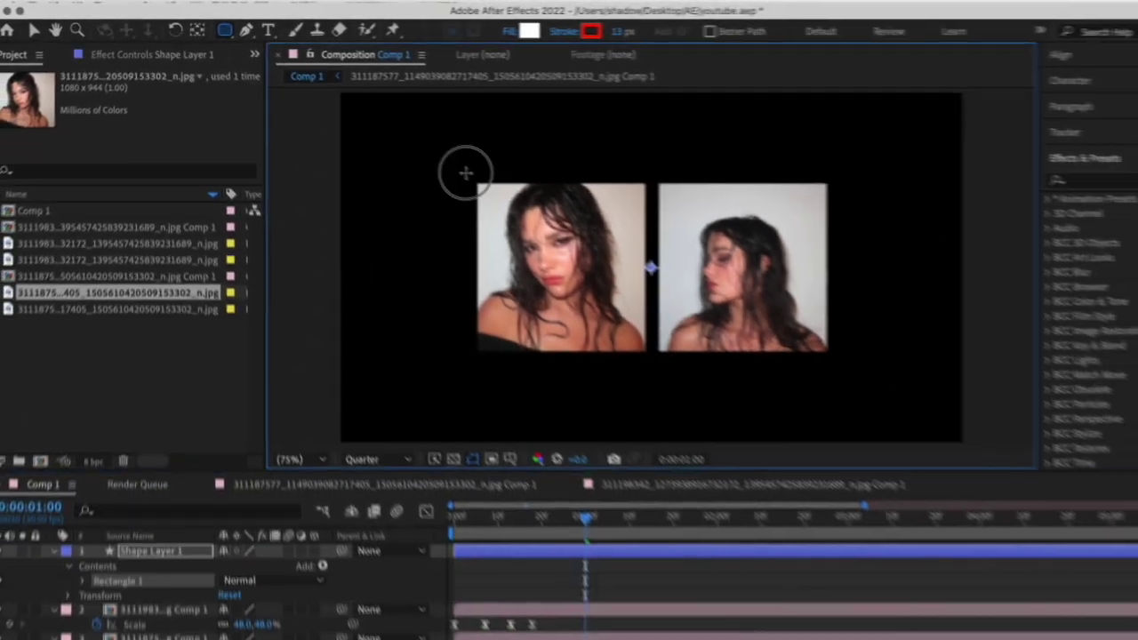
left_click_drag(563, 221, 1008, 484)
left_click_drag(760, 352, 782, 339)
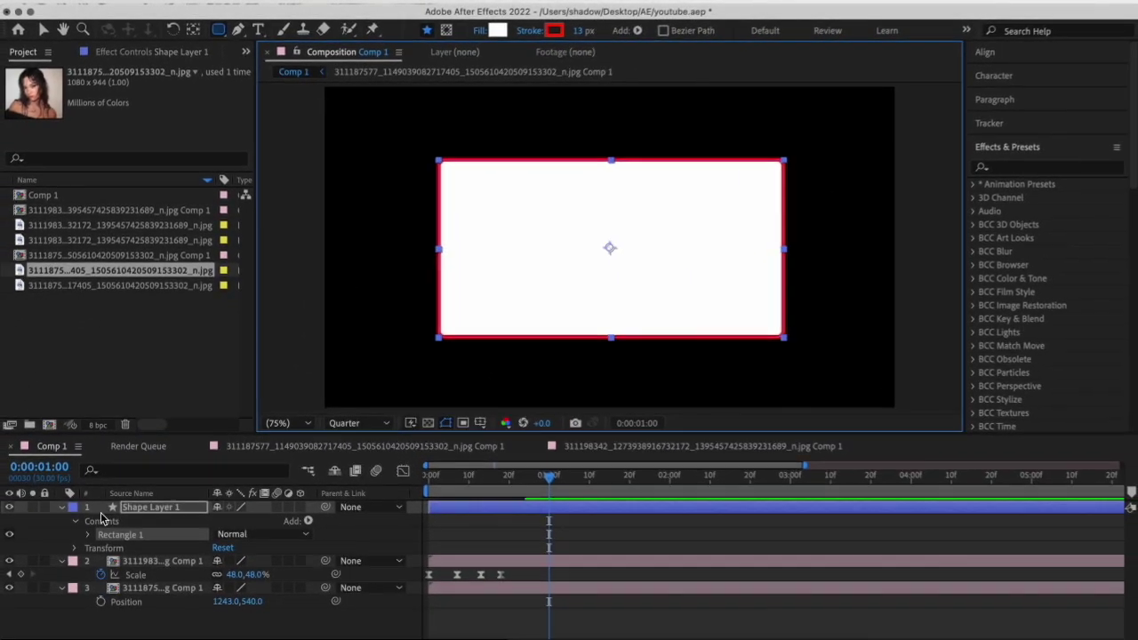
Set the rounded rectangle's Fill 1 opacity to 0%
left_click(86, 539)
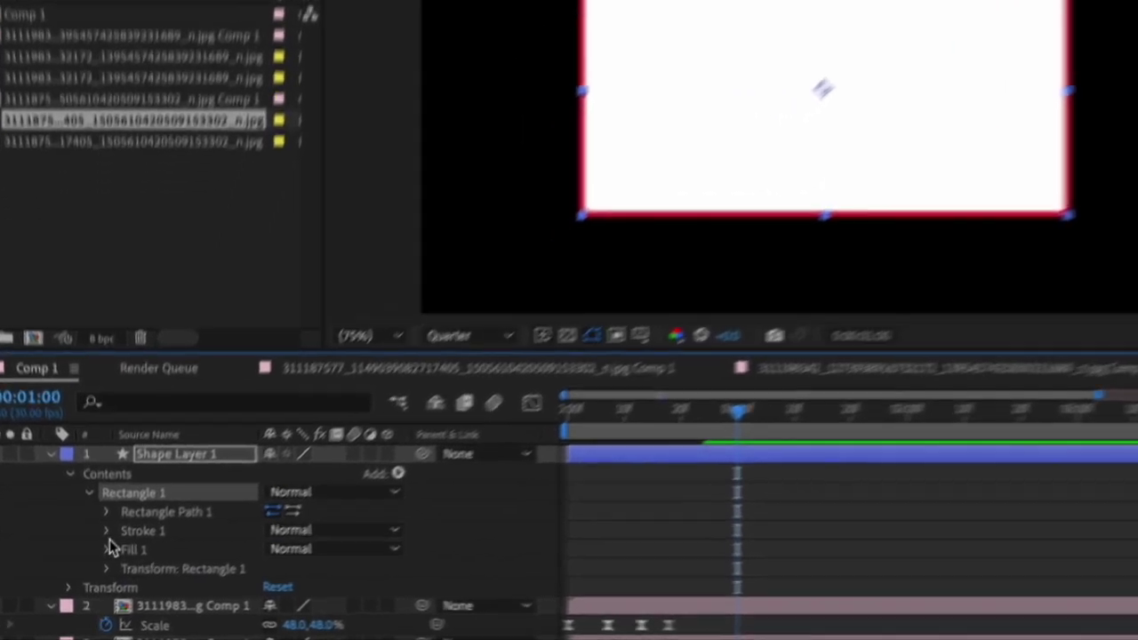
left_click(103, 562)
left_click_drag(308, 625, 111, 622)
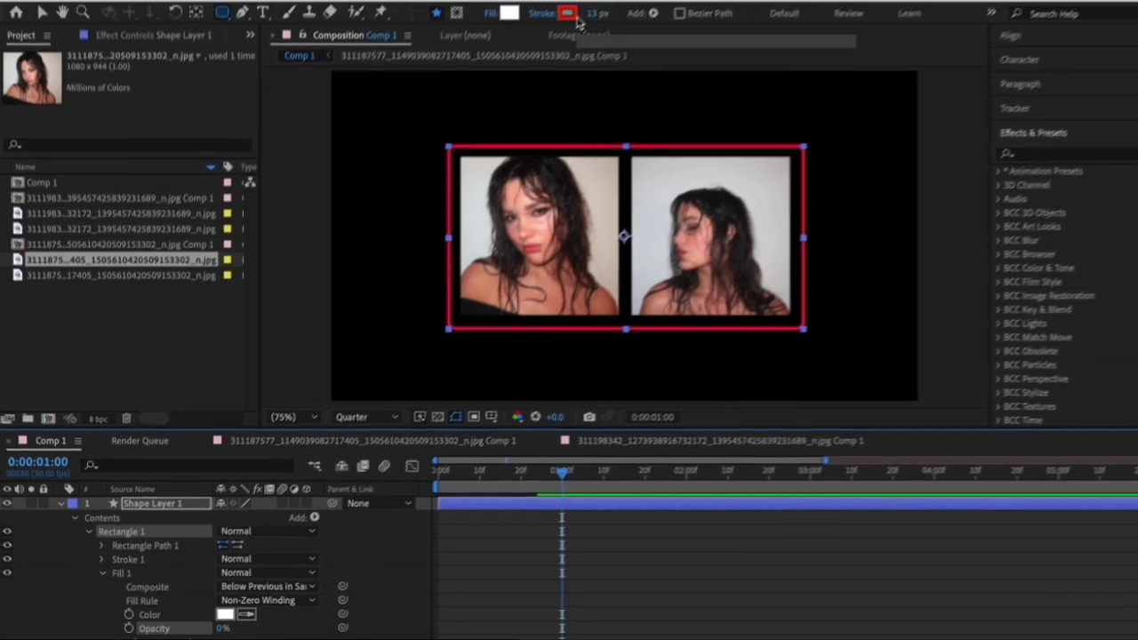
Give the rectangle's stroke a light grey colour (RGB 221, 221, 221) and set its width to 8 px
left_click(561, 29)
left_click_drag(888, 602, 708, 493)
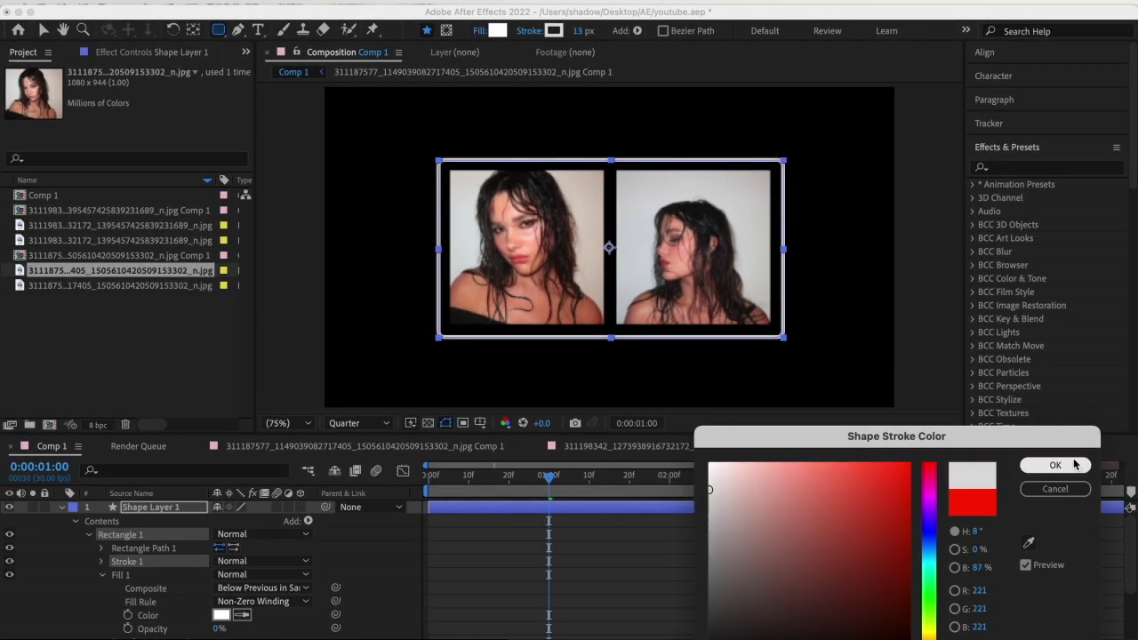
key("Return")
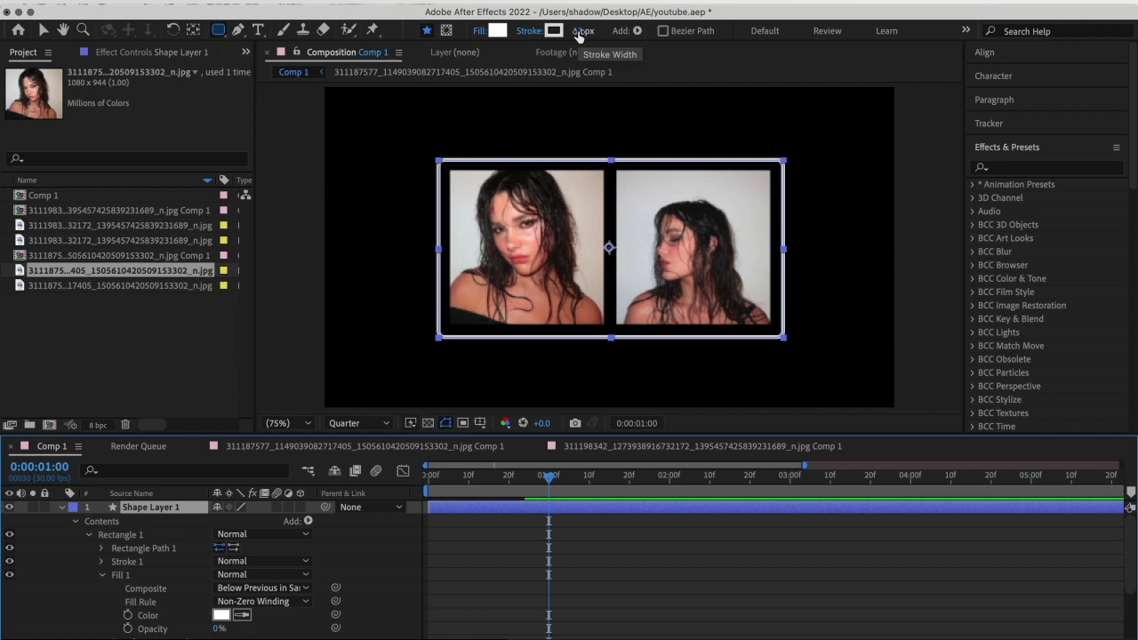
left_click_drag(578, 30, 576, 33)
left_click(611, 520)
Add Trim Paths to the shape layer and keyframe its Start at 100% at 0:00:00:00
left_click_drag(543, 478, 323, 474)
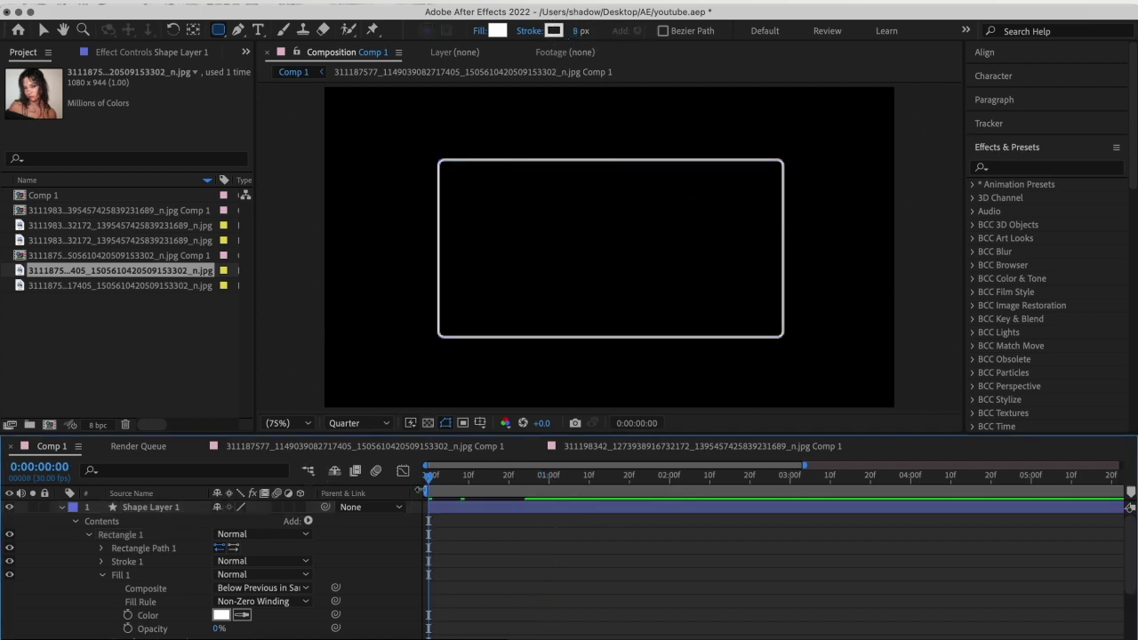
left_click(307, 522)
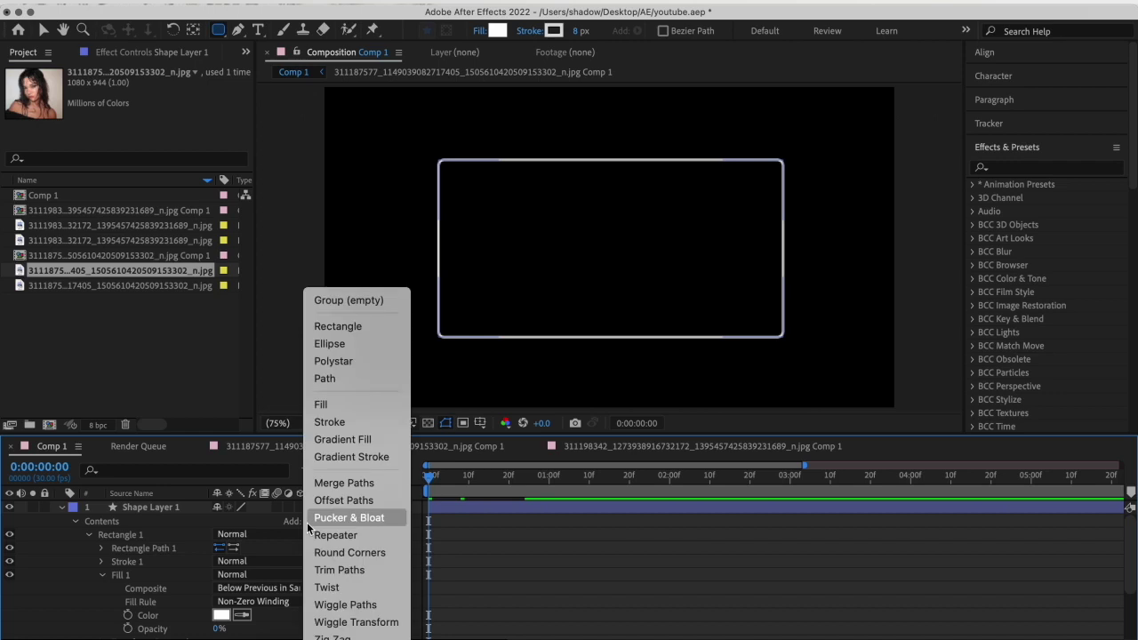
left_click(346, 568)
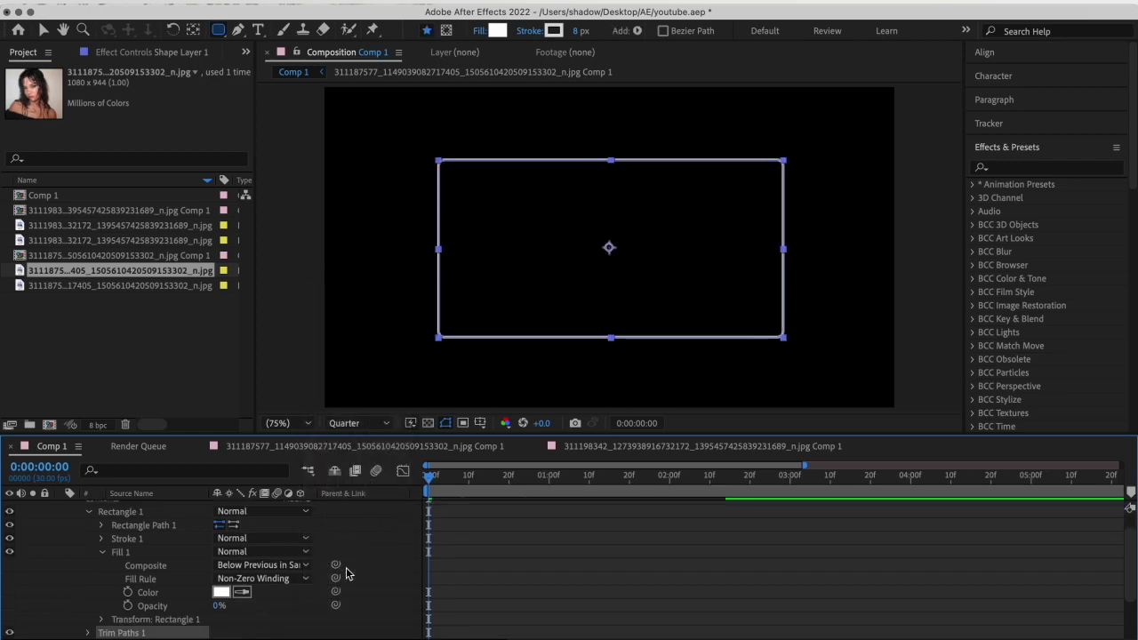
left_click(88, 632)
left_click(114, 592)
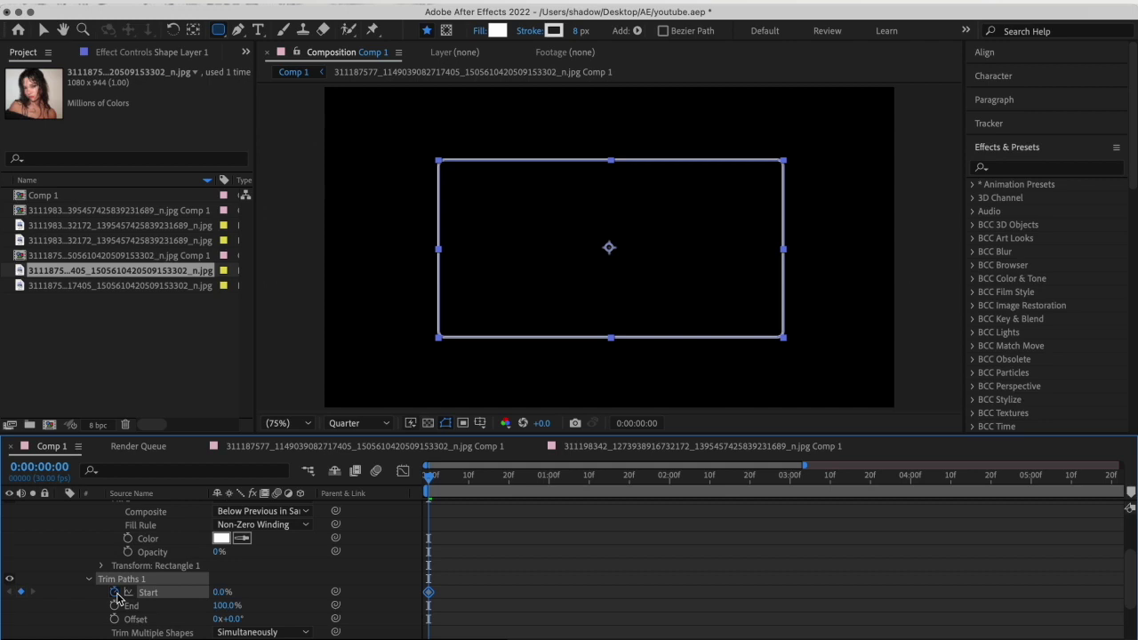
left_click_drag(222, 592, 445, 595)
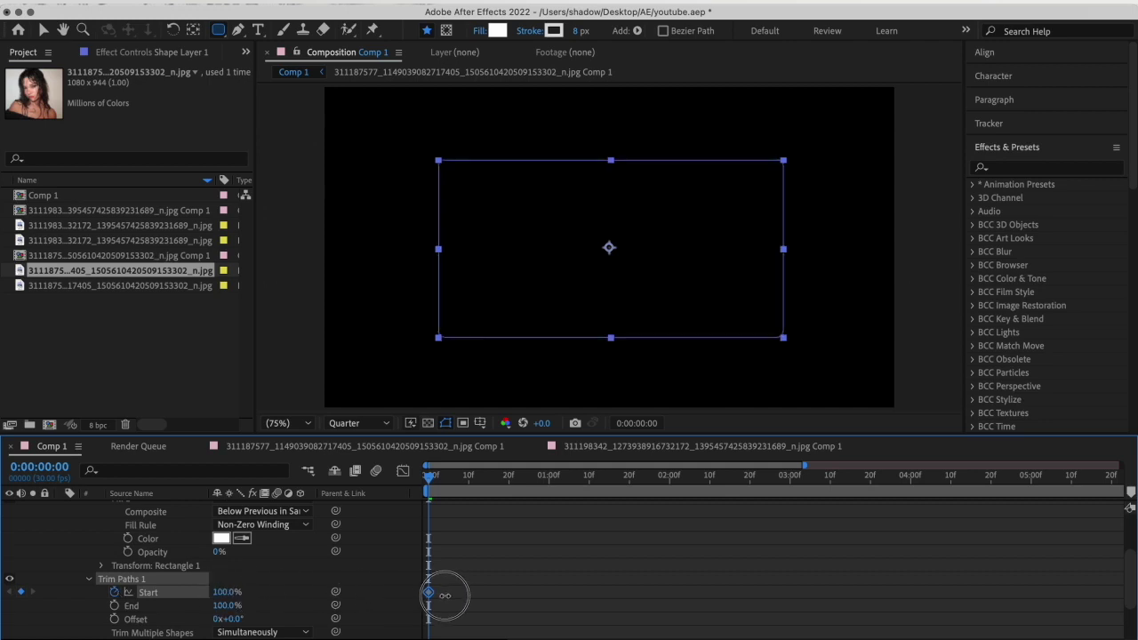
Set the Trim Paths Start to 0% at 0:00:02:01 and preview the frame drawing on
left_click_drag(456, 505, 673, 500)
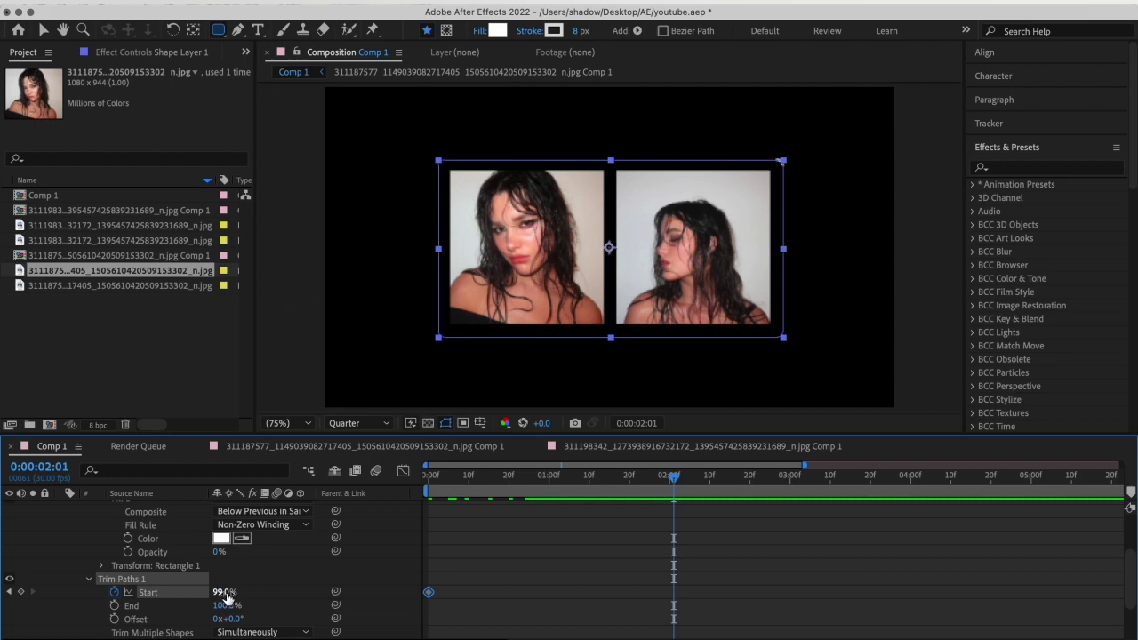
left_click_drag(224, 592, 133, 603)
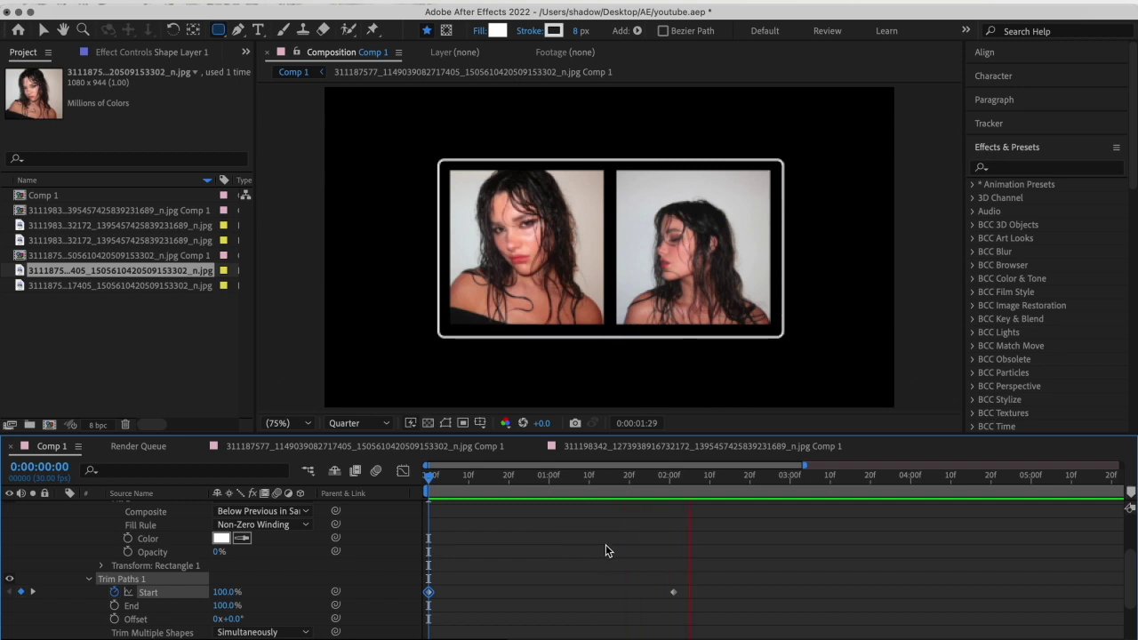
key("space")
Easy-ease both Trim Paths Start keyframes and reshape their curve to start fast and settle slowly, previewing the result
left_click_drag(416, 584, 686, 603)
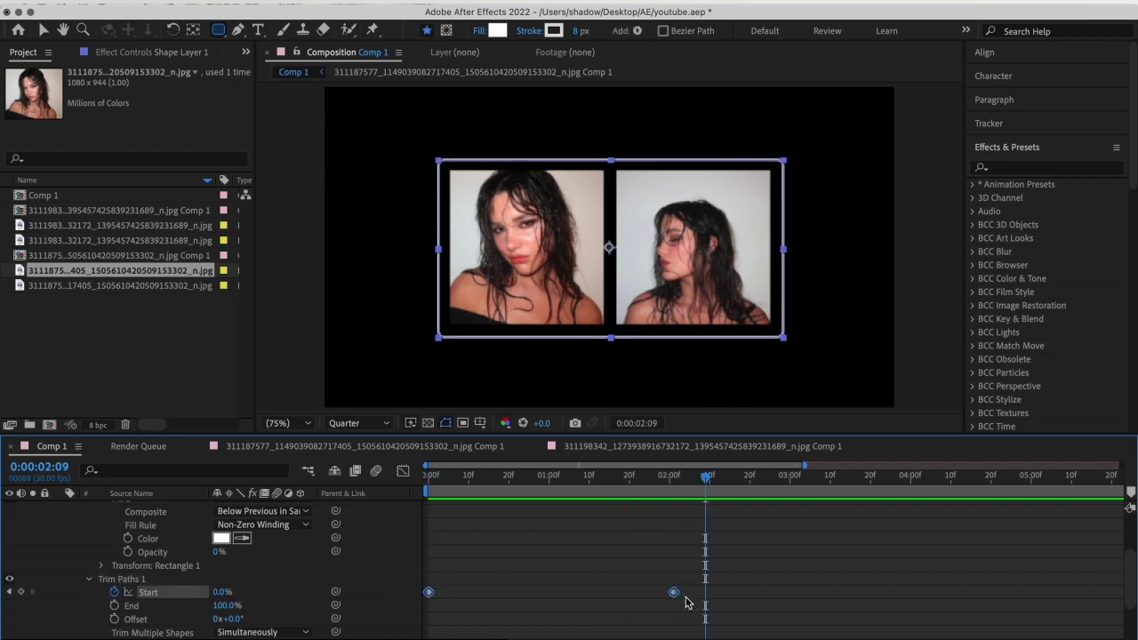
left_click(402, 471)
left_click(558, 570)
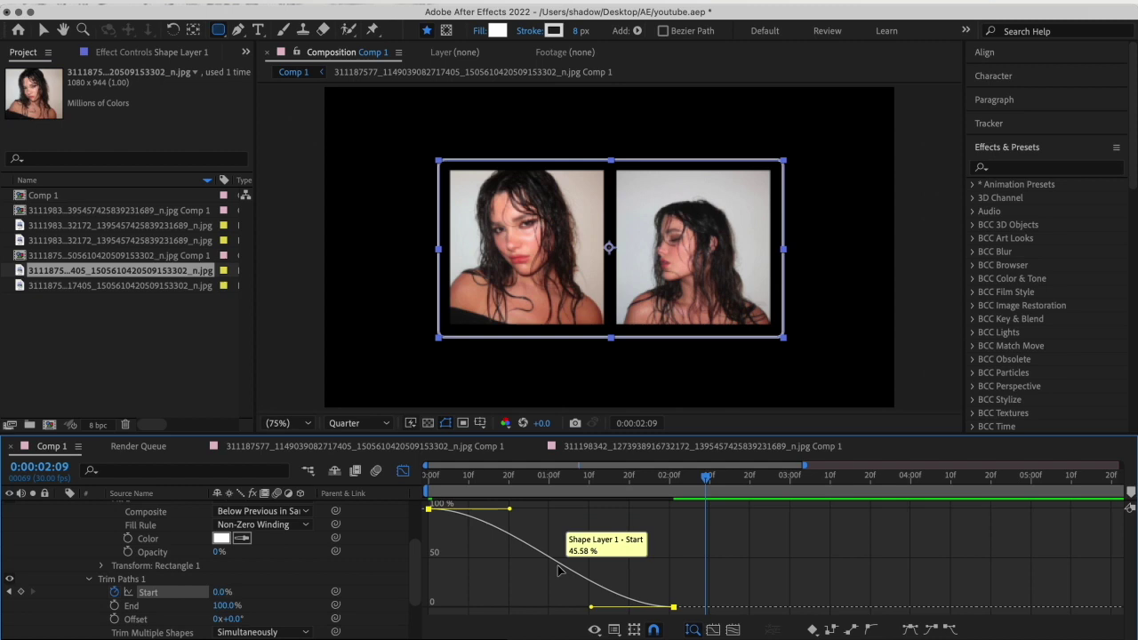
left_click_drag(509, 508, 428, 559)
key("space")
key("space")
left_click_drag(591, 607, 477, 607)
key("space")
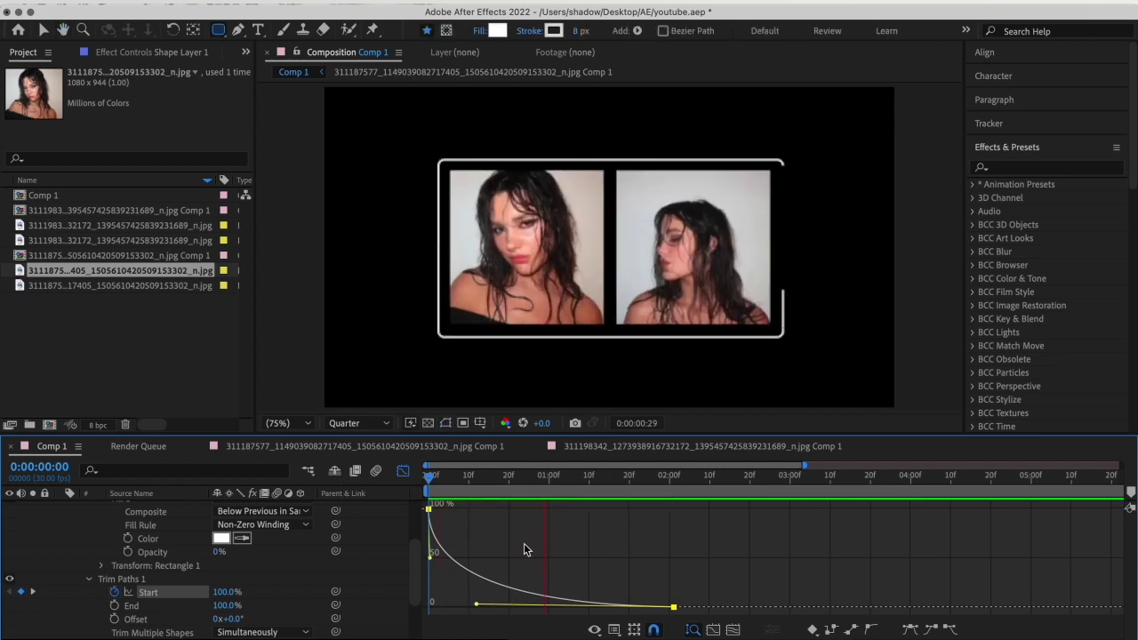
Leave the Graph Editor, set the Trim Paths Offset to 0x-3.0°, and preview the animation from the start
left_click(403, 471)
left_click(557, 480)
scroll(581, 519, "up", 4)
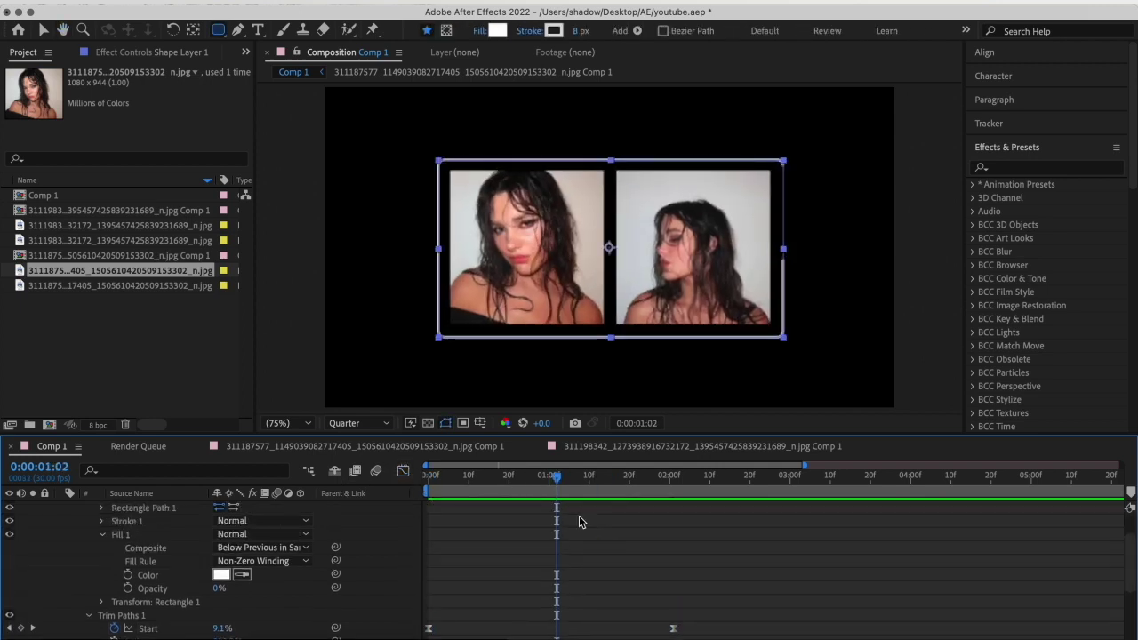
left_click(587, 525)
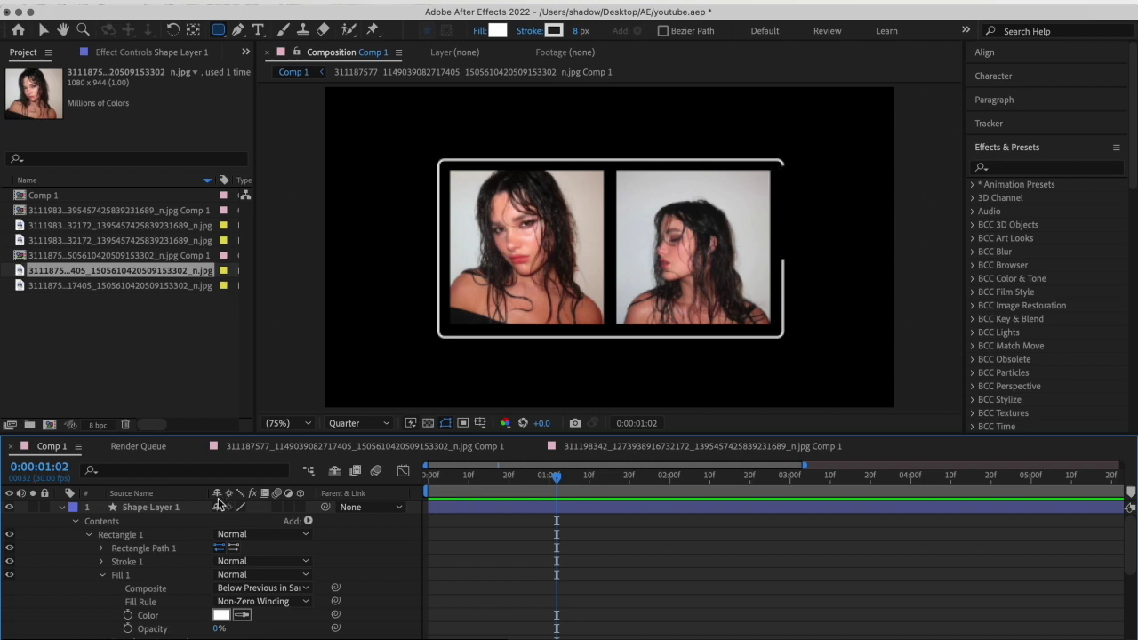
scroll(166, 559, "down", 3)
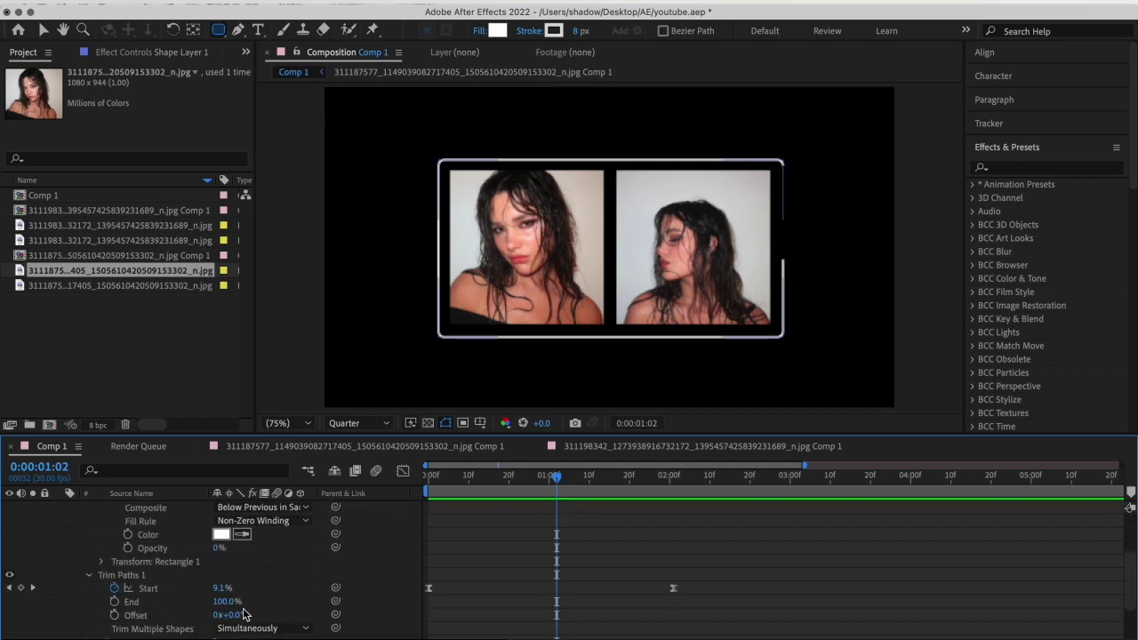
left_click_drag(246, 612, 235, 614)
left_click_drag(504, 488, 356, 494)
key("space")
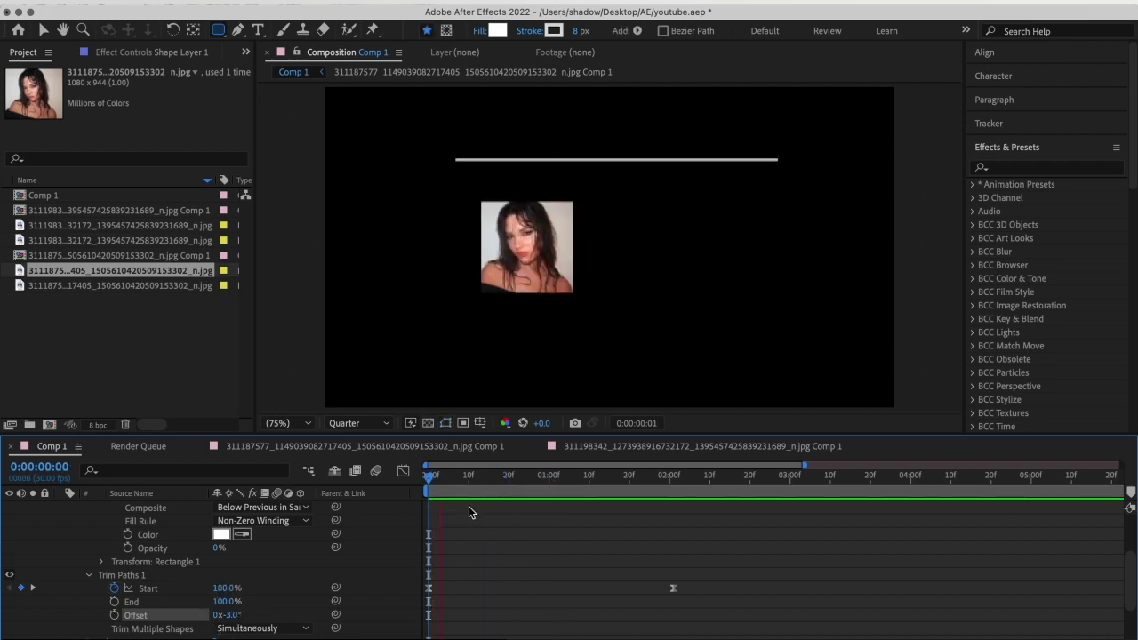
Move the playhead to 0:00:02:04, where the outline is fully drawn, and search the effects for "glow"
left_click_drag(696, 485, 685, 486)
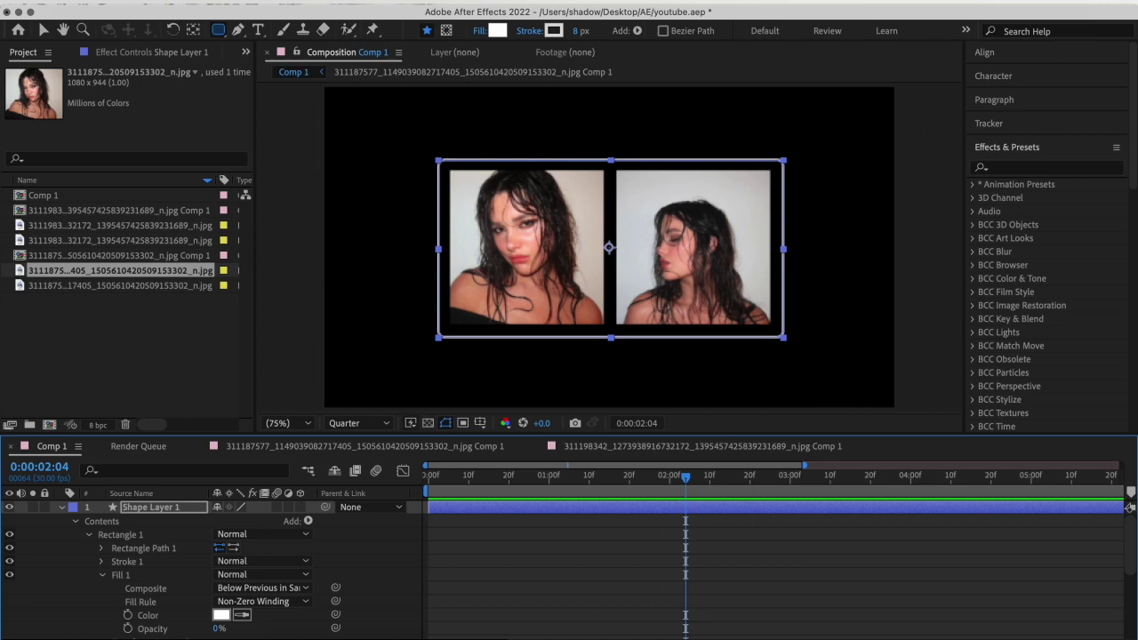
left_click(1029, 168)
type("glow")
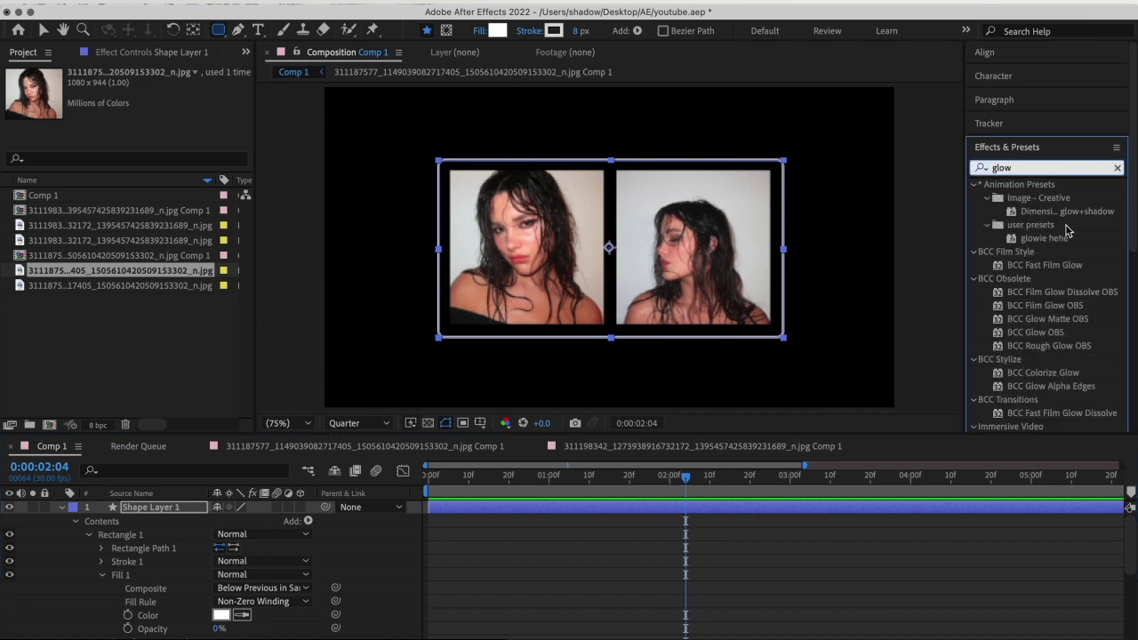
scroll(1066, 231, "down", 10)
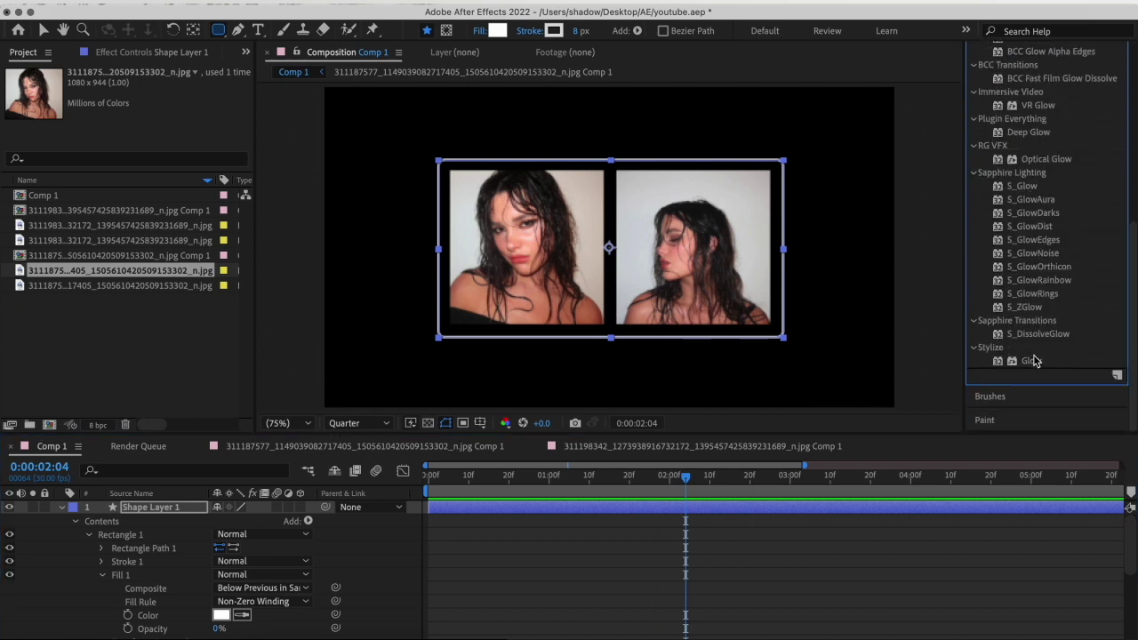
Try the Stylize Glow effect on the outline's shape layer and delete it again
double_click(1029, 360)
left_click(680, 520)
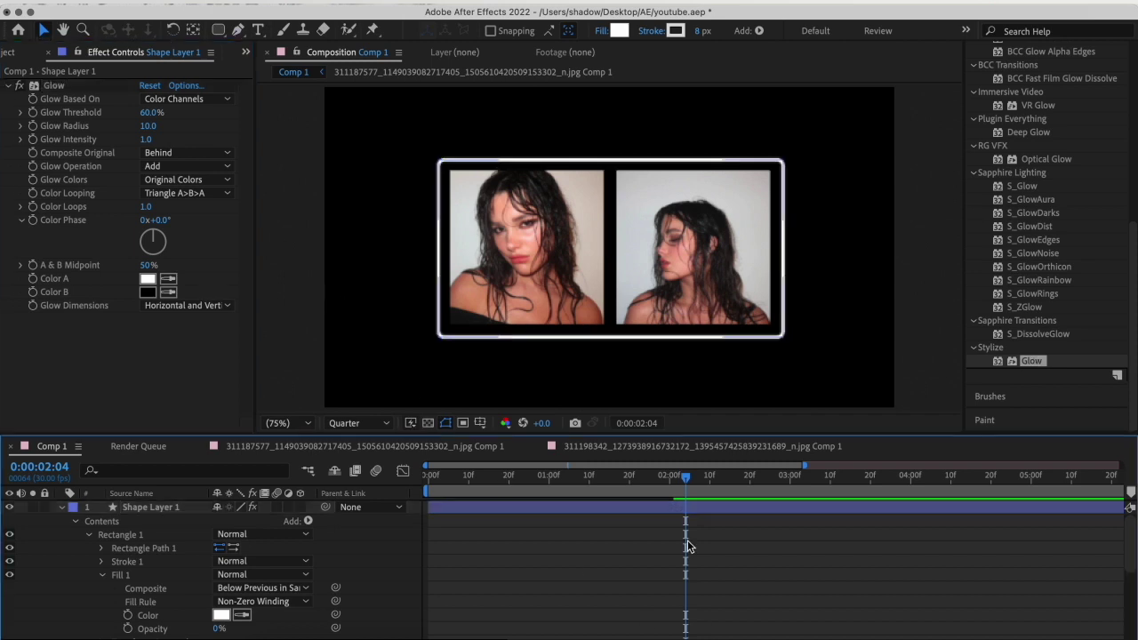
left_click(663, 511)
left_click(53, 85)
key("Delete")
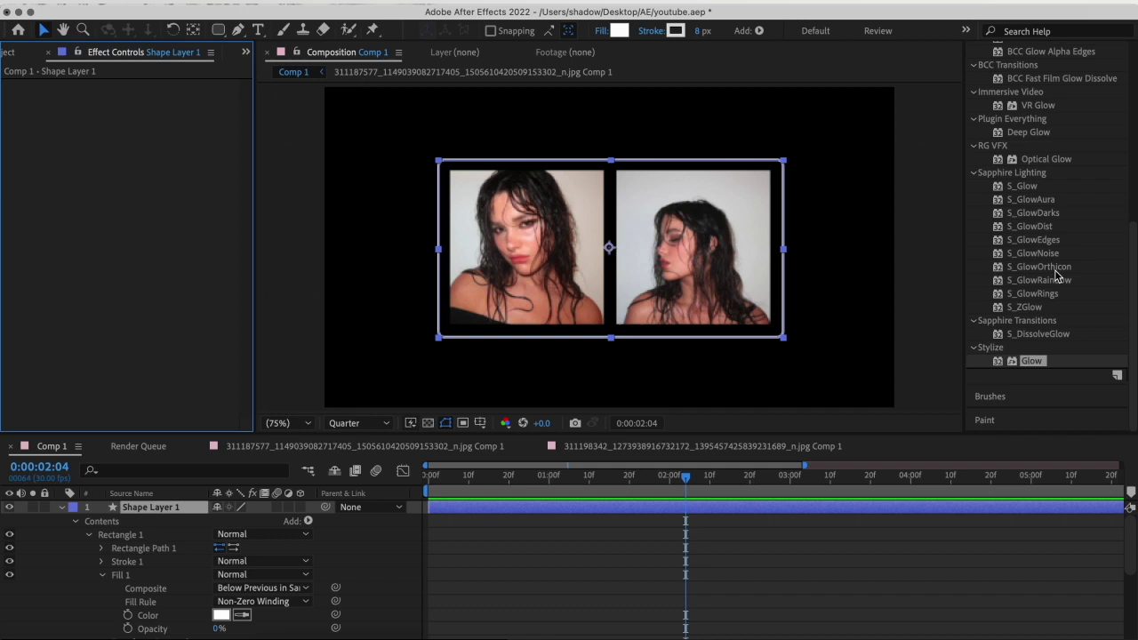
Apply the Deep Glow effect to the outline's shape layer and enable Unmult
scroll(1042, 321, "up", 3)
left_click(1036, 211)
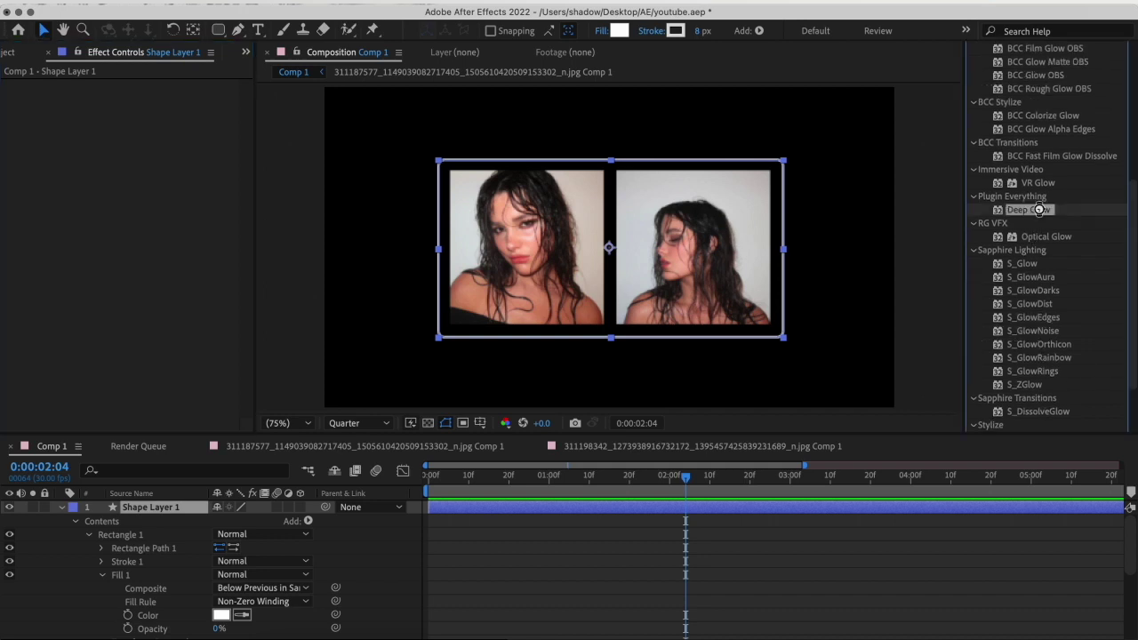
double_click(1037, 210)
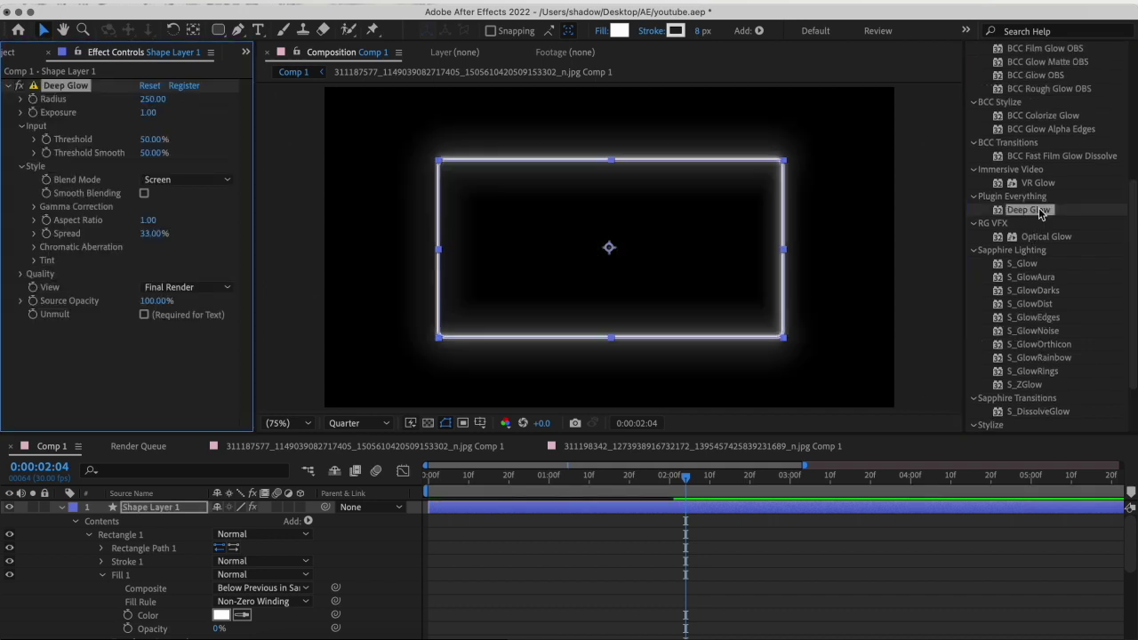
left_click(145, 314)
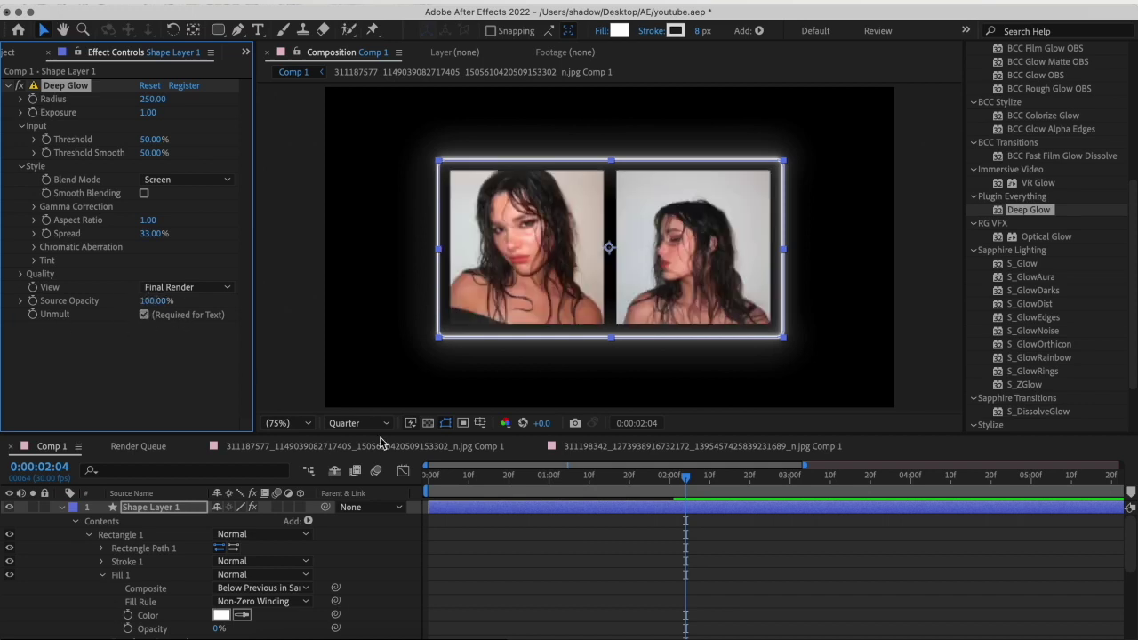
Deselect the shape layer and preview the glowing outline drawing on around the photos from the start of the composition
left_click(608, 578)
key("Home")
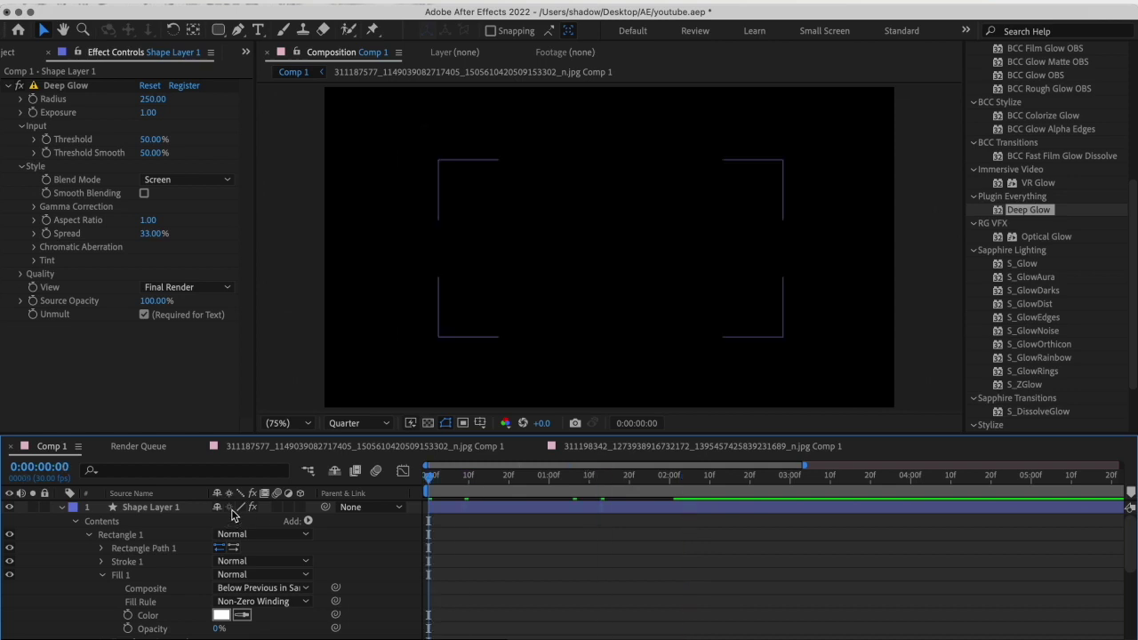
key("space")
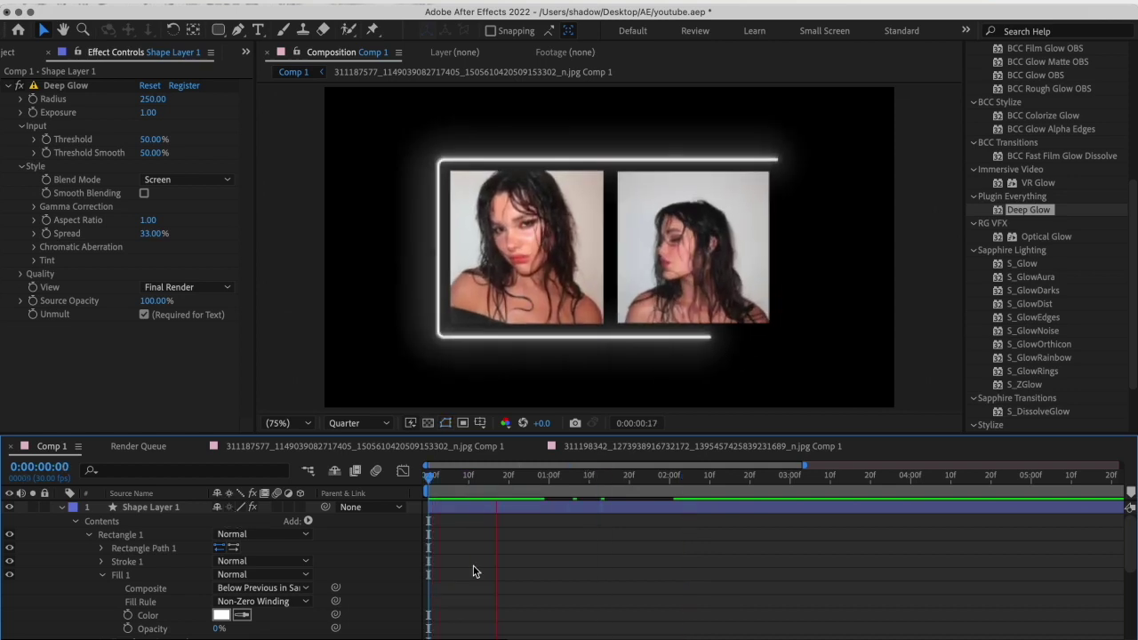
key("space")
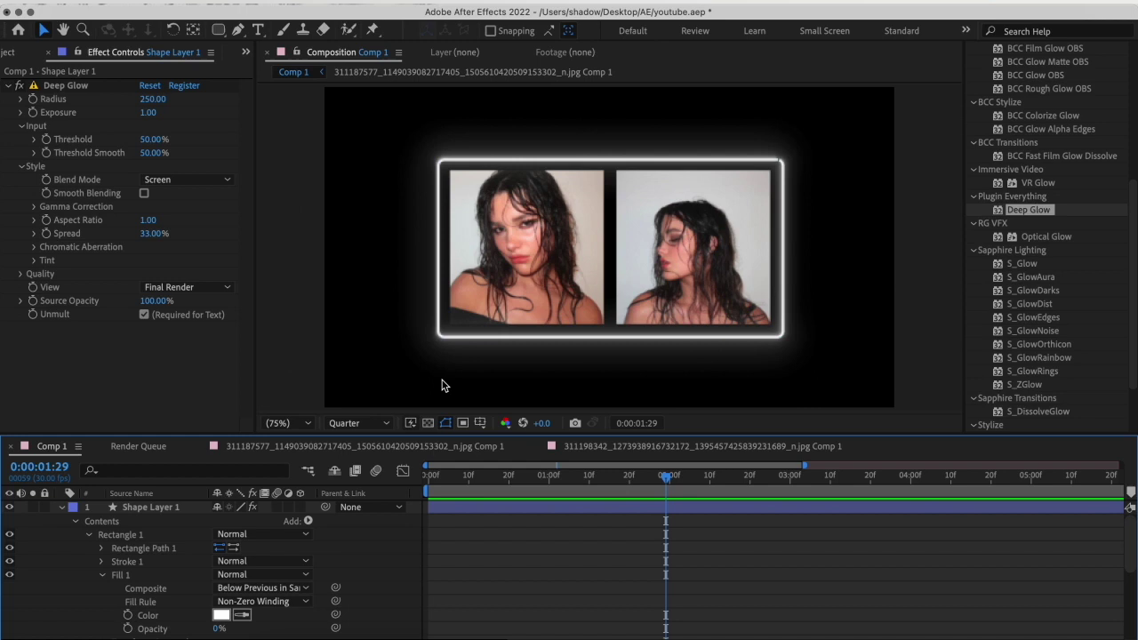